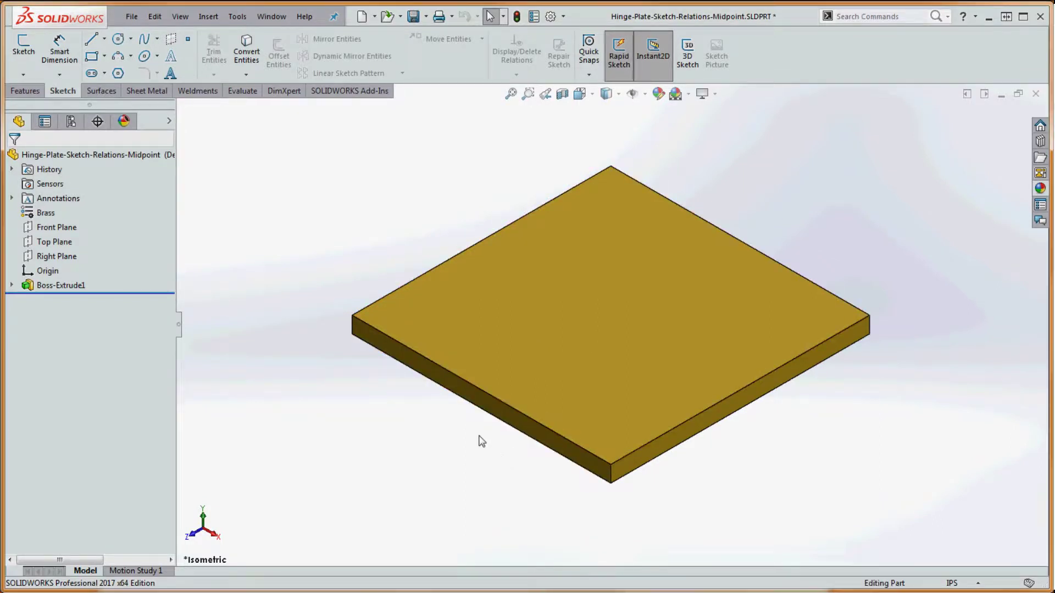
- On the plate's front face, sketch a corner rectangle starting on the top edge and extending above the plate
{"action": "left_click", "coordinate": [488, 407]}
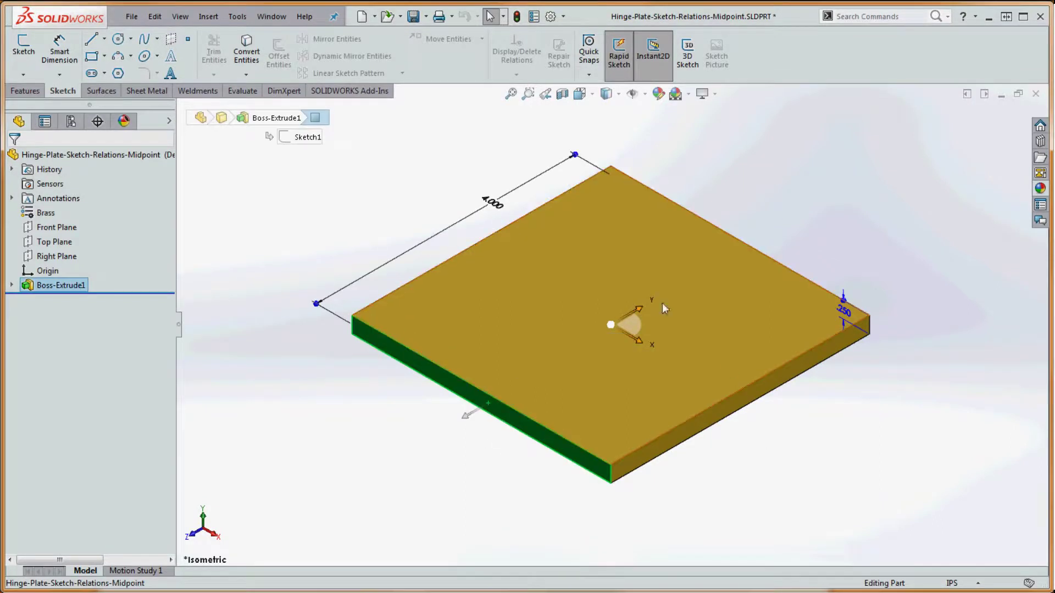
{"action": "left_click", "coordinate": [591, 95]}
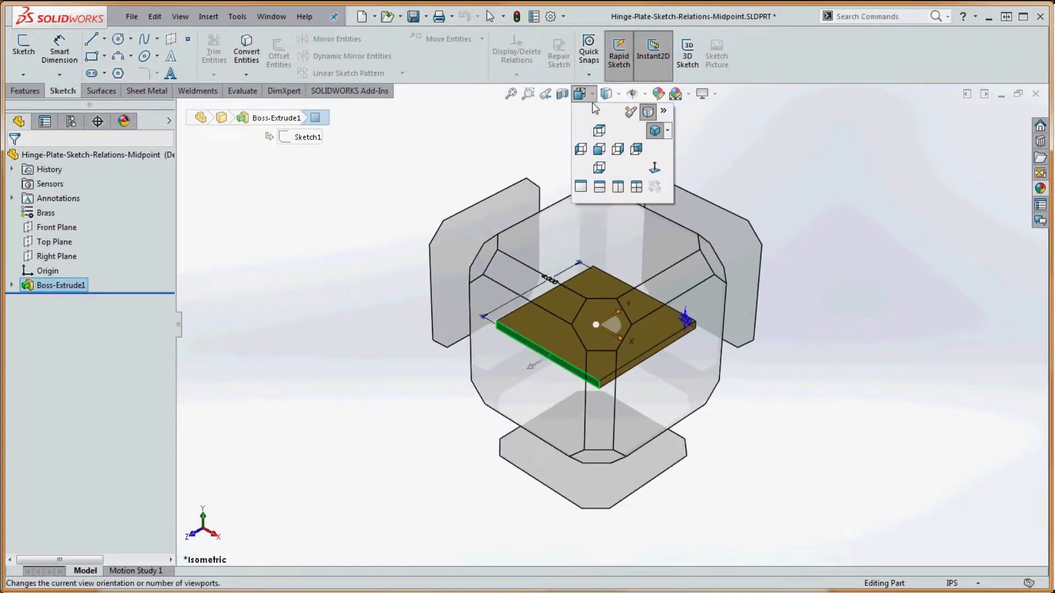
{"action": "left_click", "coordinate": [654, 168]}
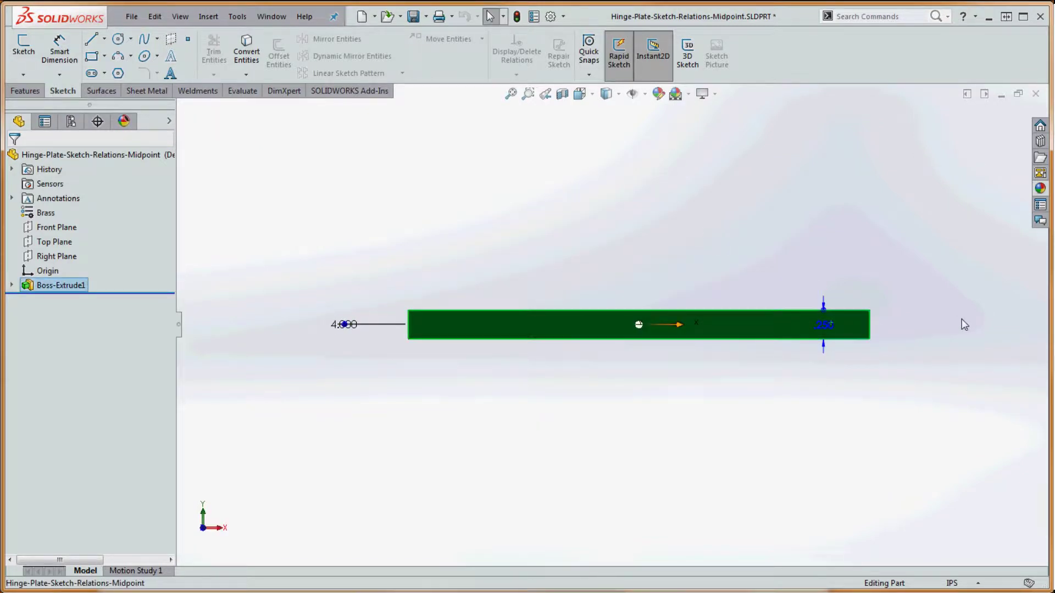
{"action": "left_click", "coordinate": [736, 275]}
{"action": "left_click", "coordinate": [687, 325]}
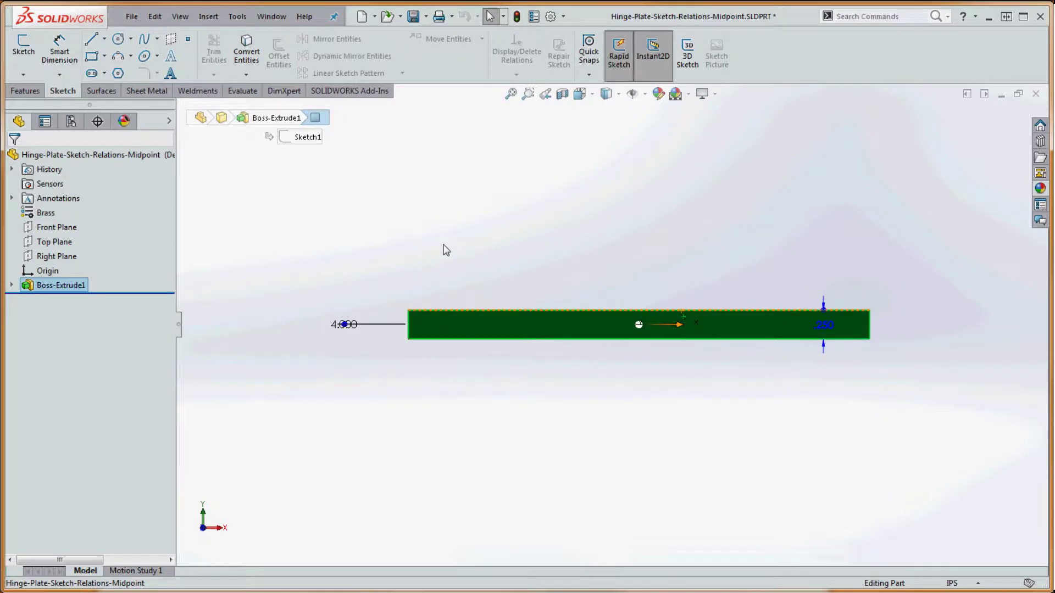
{"action": "left_click", "coordinate": [91, 57]}
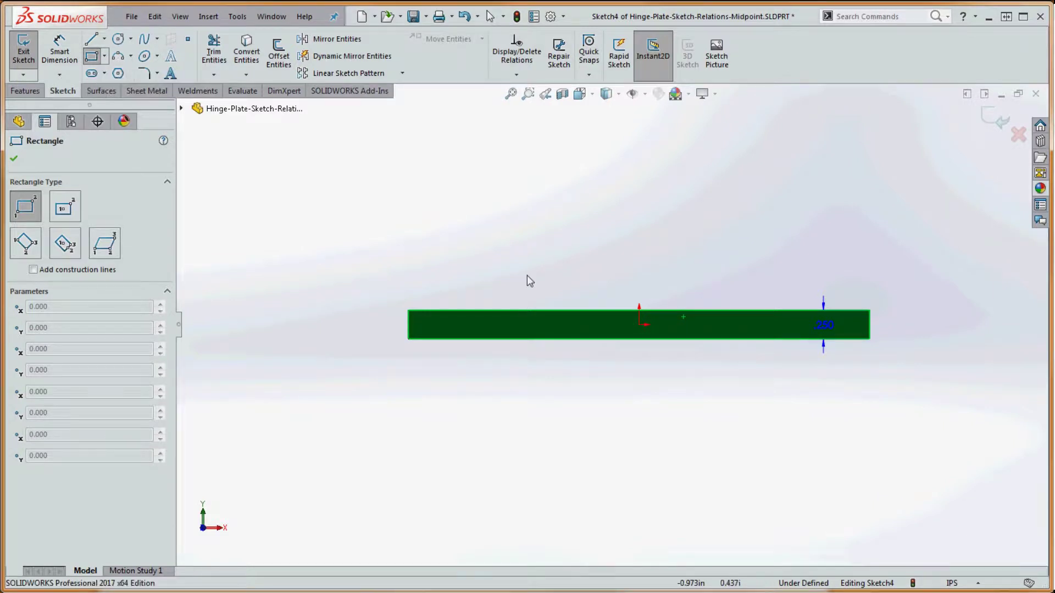
{"action": "left_click", "coordinate": [500, 310]}
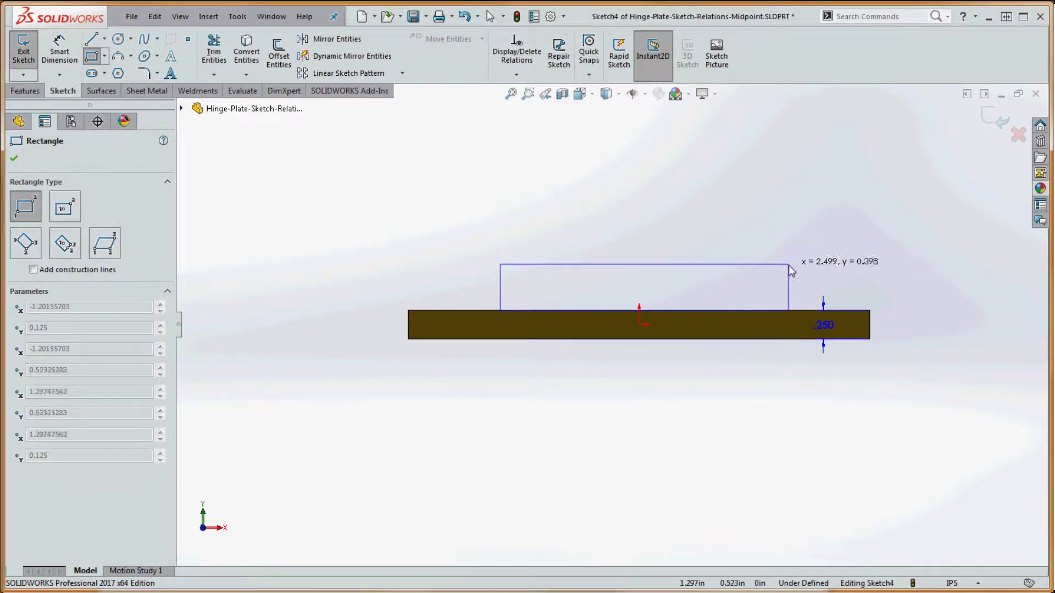
{"action": "left_click", "coordinate": [830, 275]}
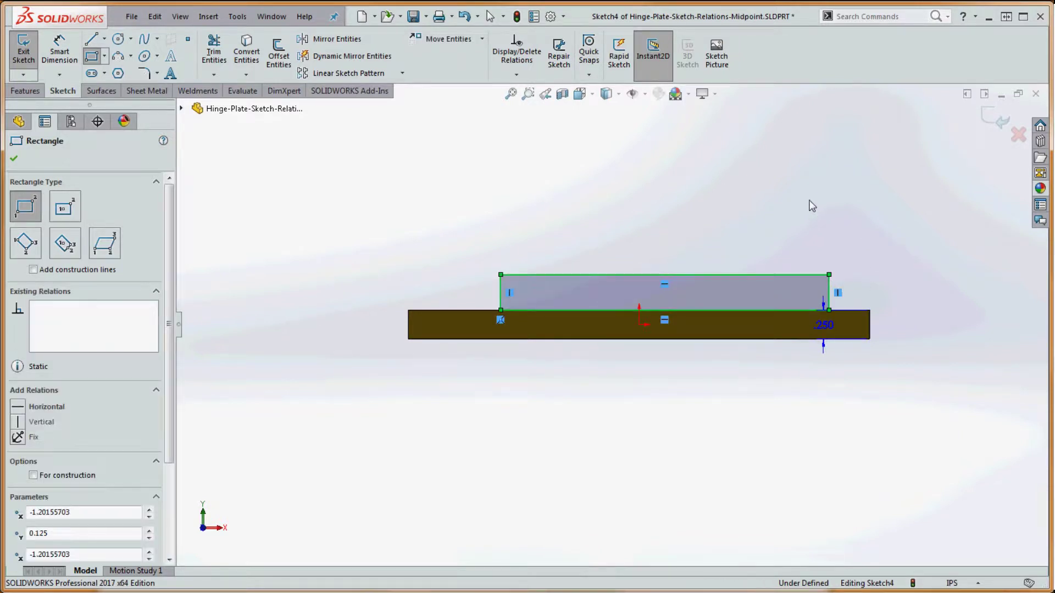
{"action": "key", "text": "Escape"}
- Reshape the rectangle by its upper-left corner and right side to about 2.85 in wide and 0.32 in high
{"action": "mouse_move", "coordinate": [500, 274]}
{"action": "left_mouse_down"}
{"action": "mouse_move", "coordinate": [346, 288]}
{"action": "mouse_move", "coordinate": [534, 257]}
{"action": "mouse_move", "coordinate": [490, 273]}
{"action": "left_mouse_up"}
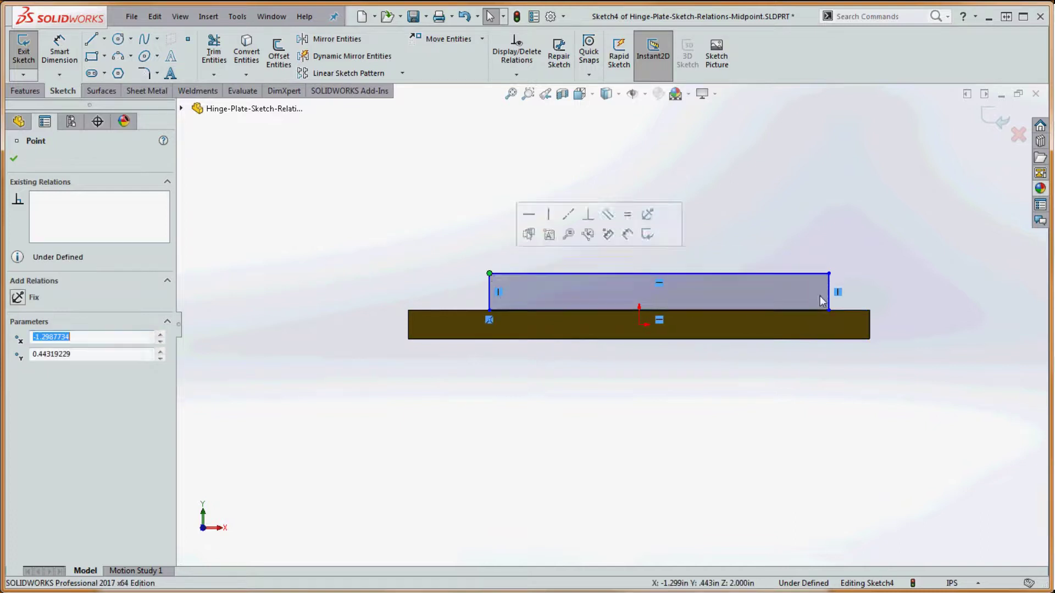
{"action": "mouse_move", "coordinate": [830, 290]}
{"action": "left_mouse_down"}
{"action": "mouse_move", "coordinate": [911, 292]}
{"action": "mouse_move", "coordinate": [802, 292]}
{"action": "mouse_move", "coordinate": [820, 292]}
{"action": "left_mouse_up"}
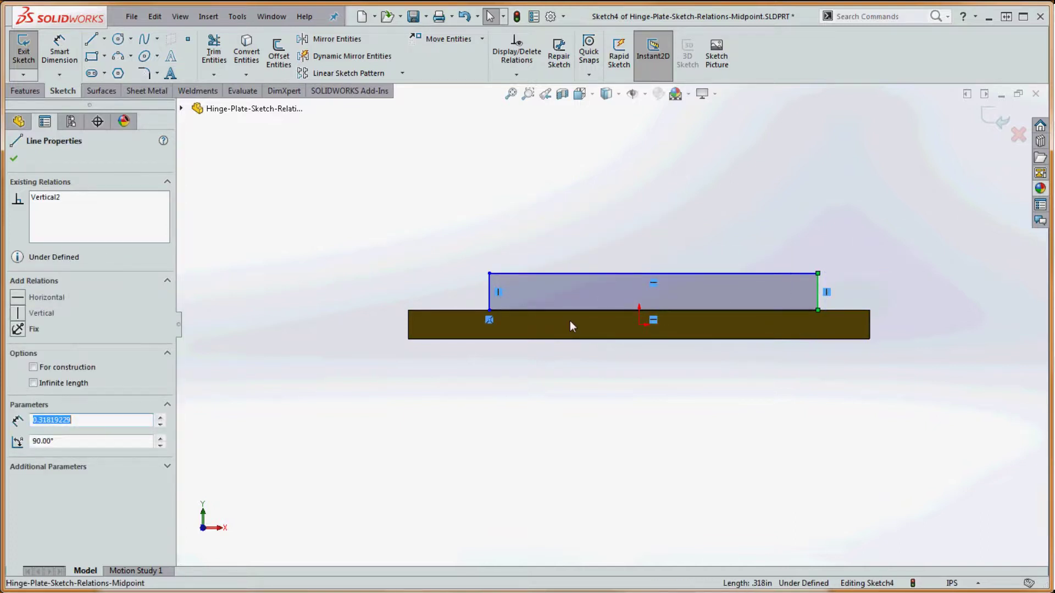
{"action": "left_click", "coordinate": [818, 212]}
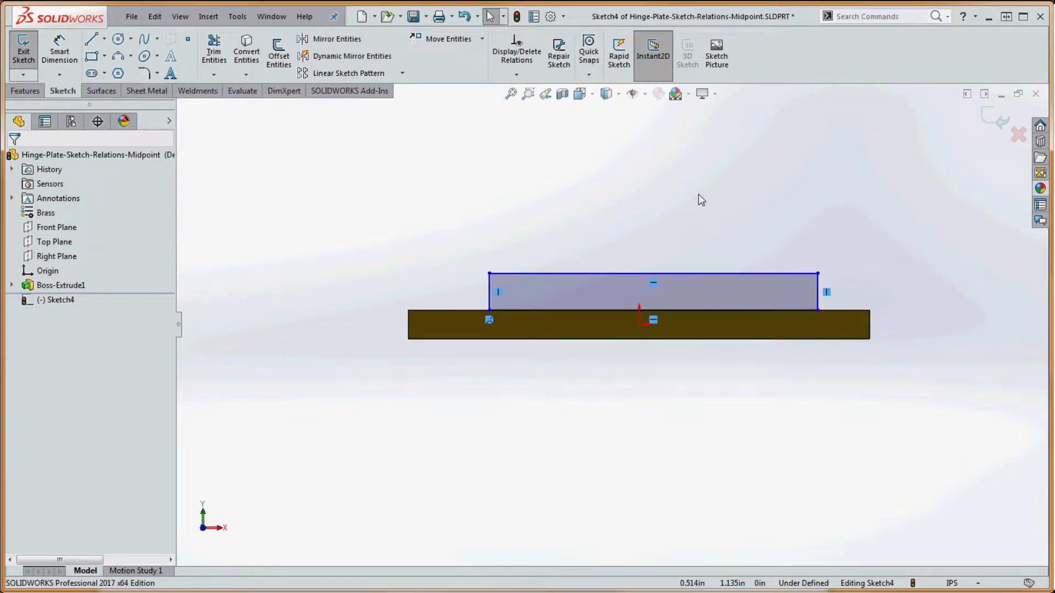
- Try to add a Midpoint relation between the middle of the rectangle's bottom line and the plate's top front edge
{"action": "left_click", "coordinate": [705, 311]}
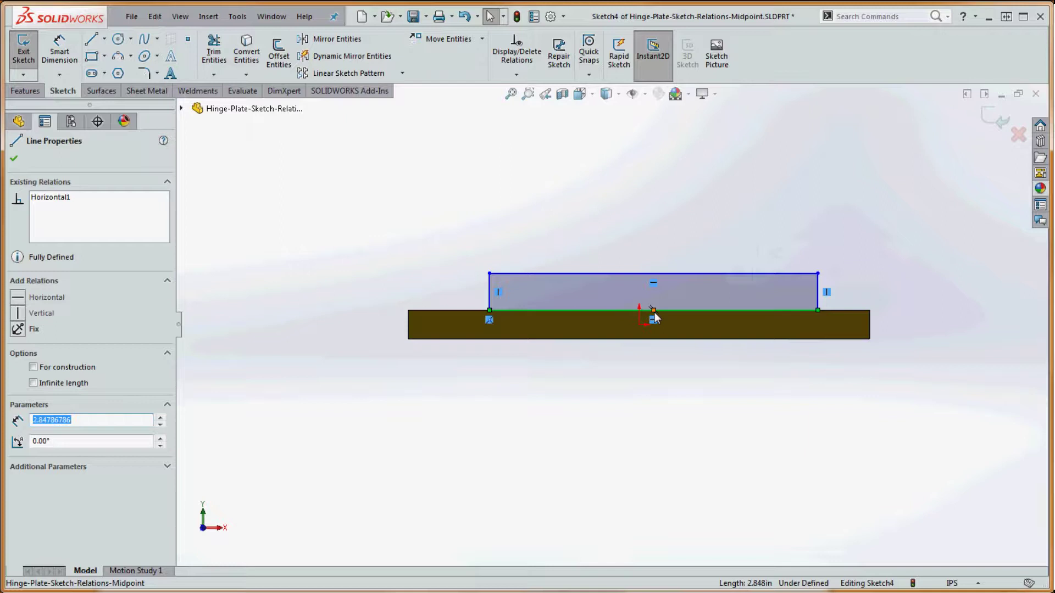
{"action": "left_click", "coordinate": [655, 315], "text": "ctrl"}
{"action": "left_click", "coordinate": [810, 272]}
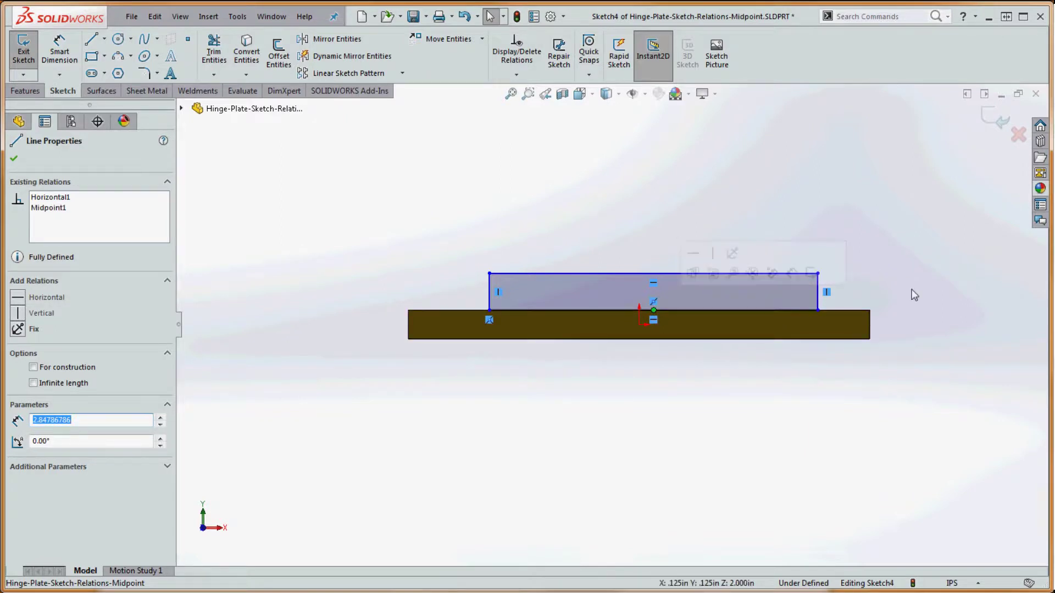
{"action": "left_click", "coordinate": [845, 311], "text": "ctrl"}
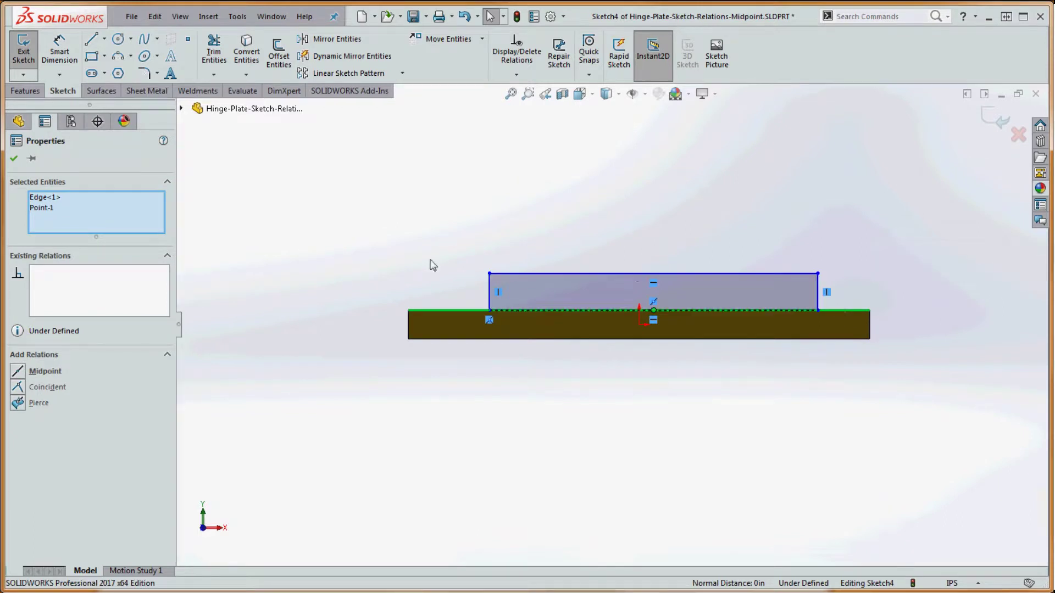
{"action": "left_click", "coordinate": [38, 371]}
{"action": "left_click", "coordinate": [382, 243]}
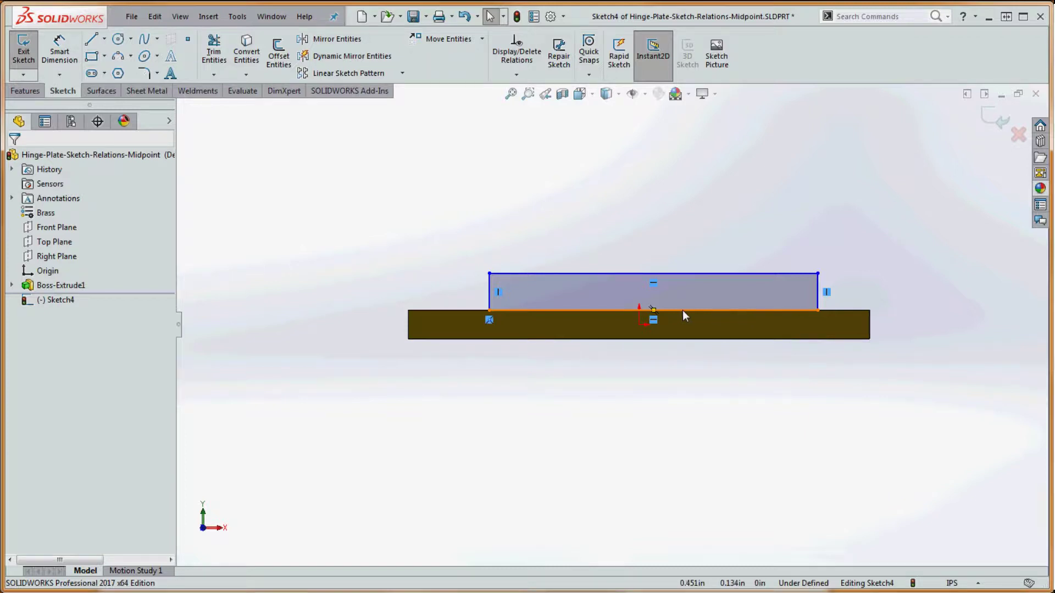
{"action": "left_click", "coordinate": [653, 311]}
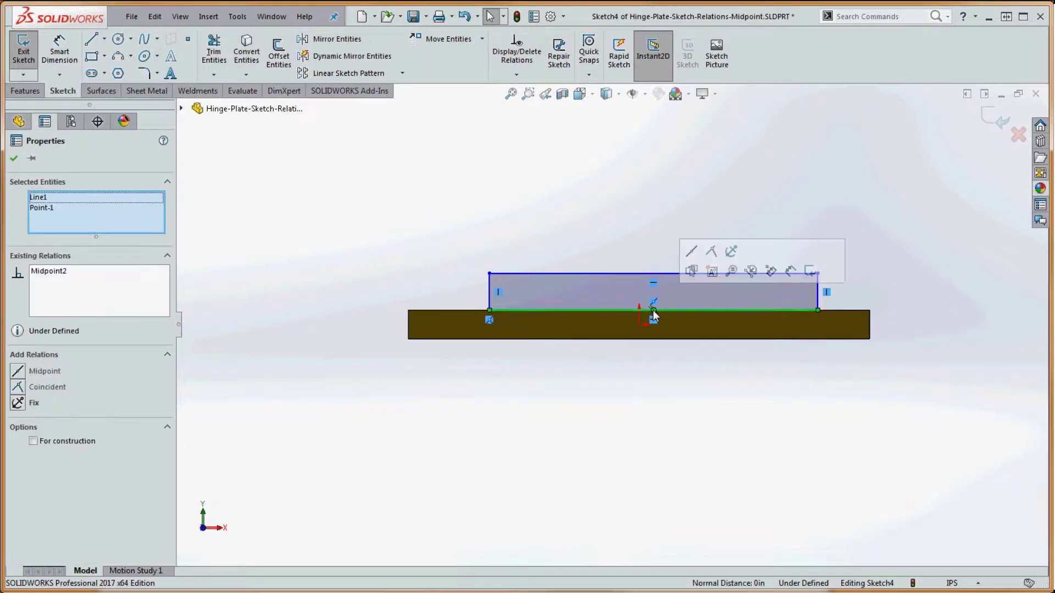
{"action": "left_click", "coordinate": [849, 311]}
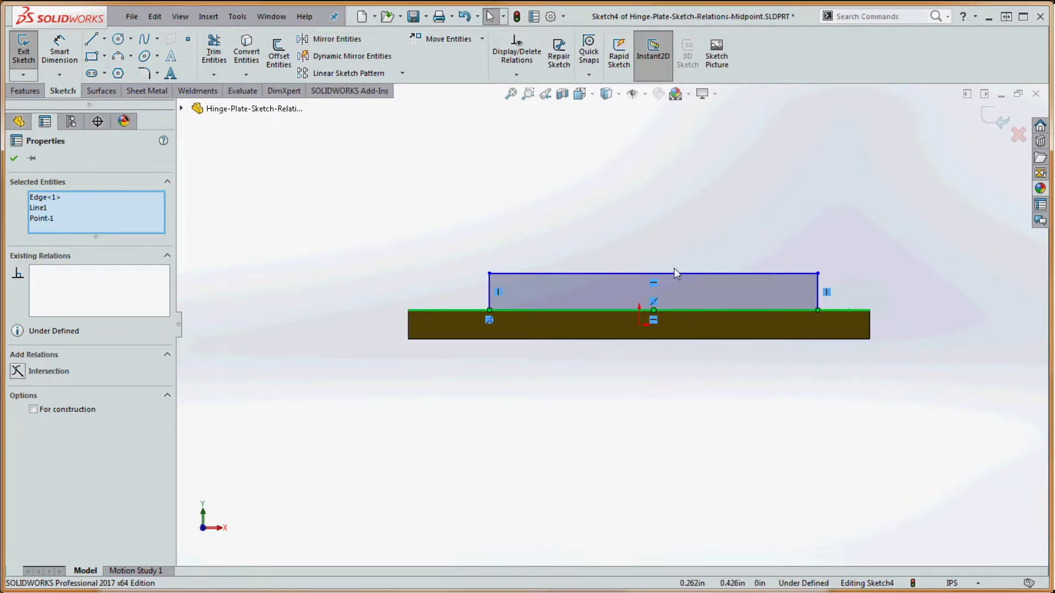
{"action": "left_click", "coordinate": [679, 193]}
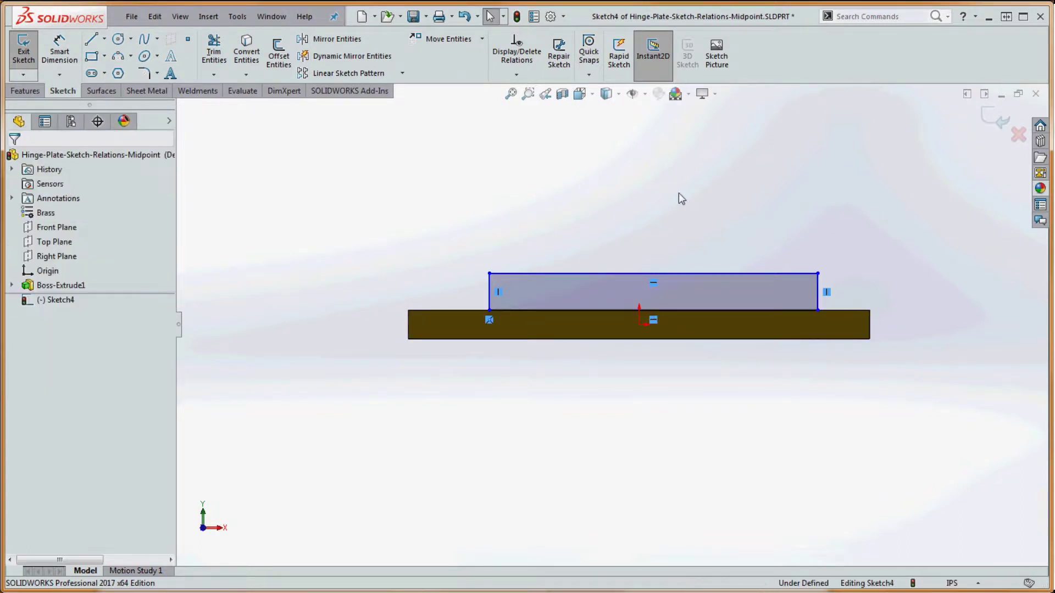
{"action": "left_click", "coordinate": [754, 310]}
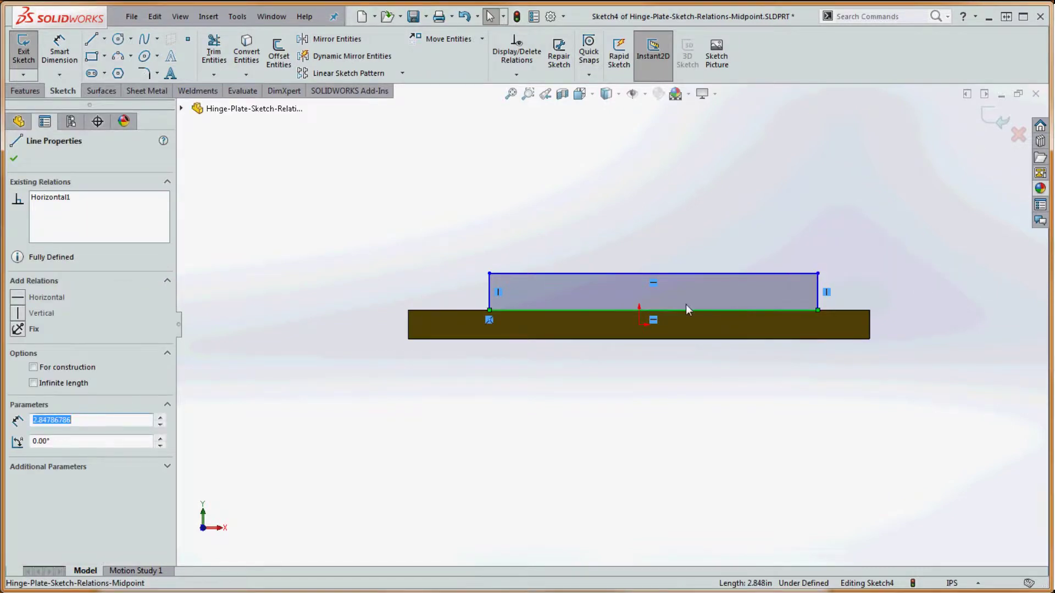
{"action": "left_click", "coordinate": [741, 240]}
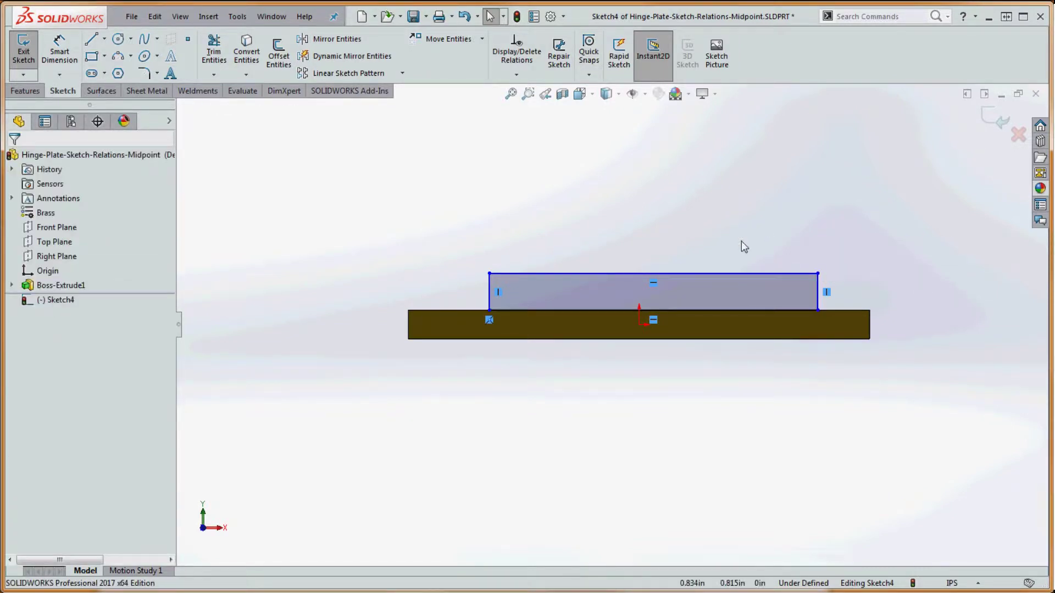
- Add a Midpoint relation between the midpoint of the rectangle's bottom line and the plate's top front edge
{"action": "left_click", "coordinate": [663, 311]}
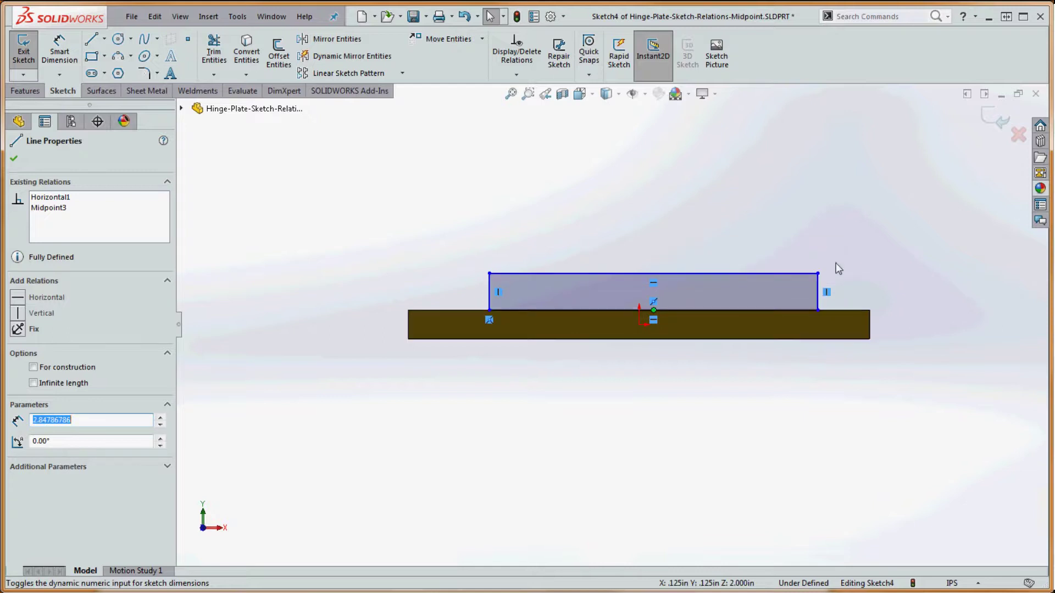
{"action": "left_click", "coordinate": [845, 311], "text": "ctrl"}
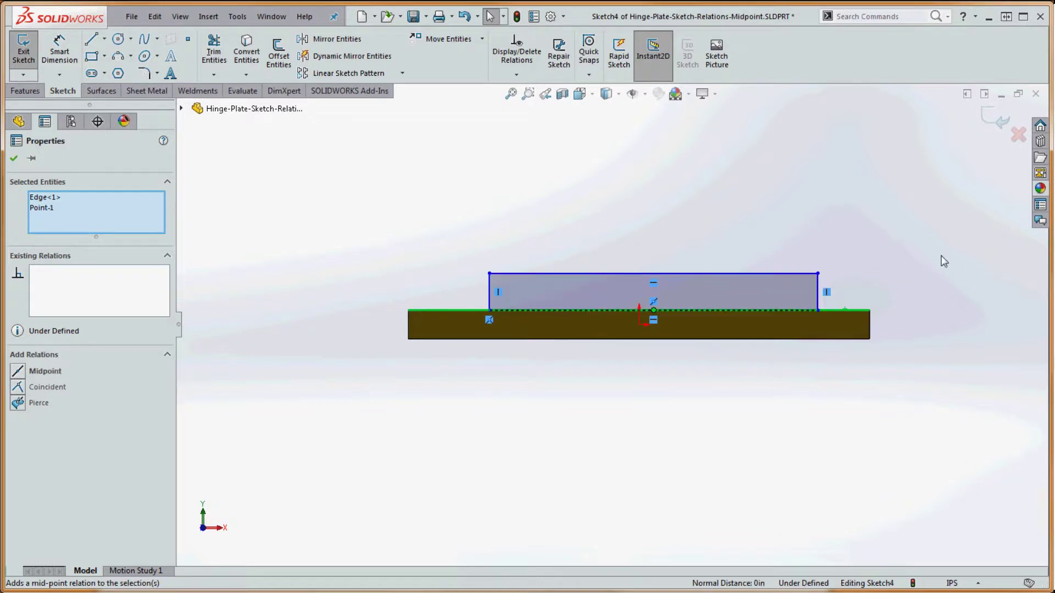
{"action": "left_click", "coordinate": [18, 373]}
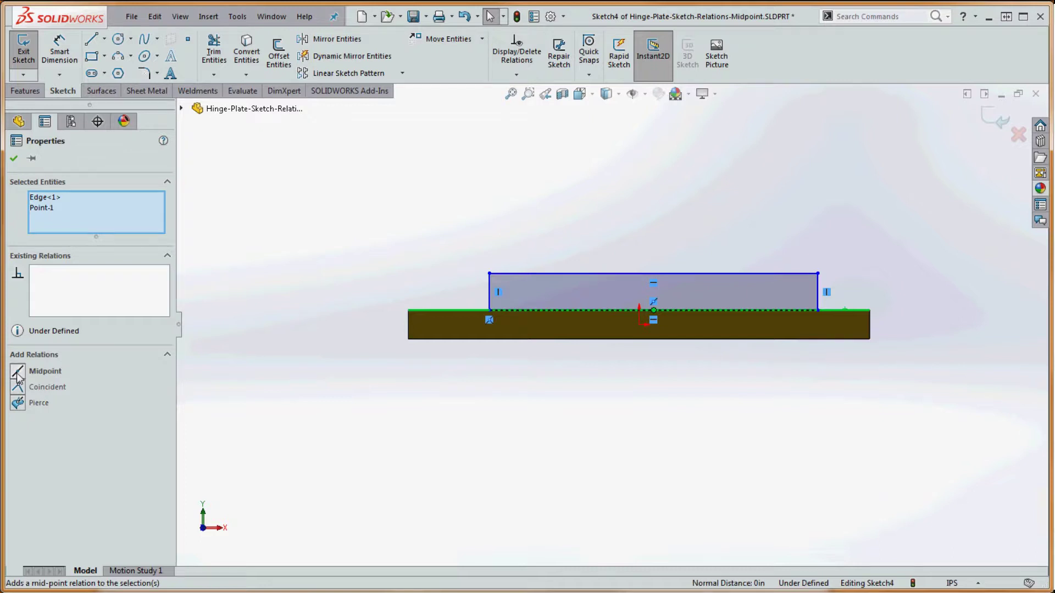
{"action": "left_click", "coordinate": [698, 409]}
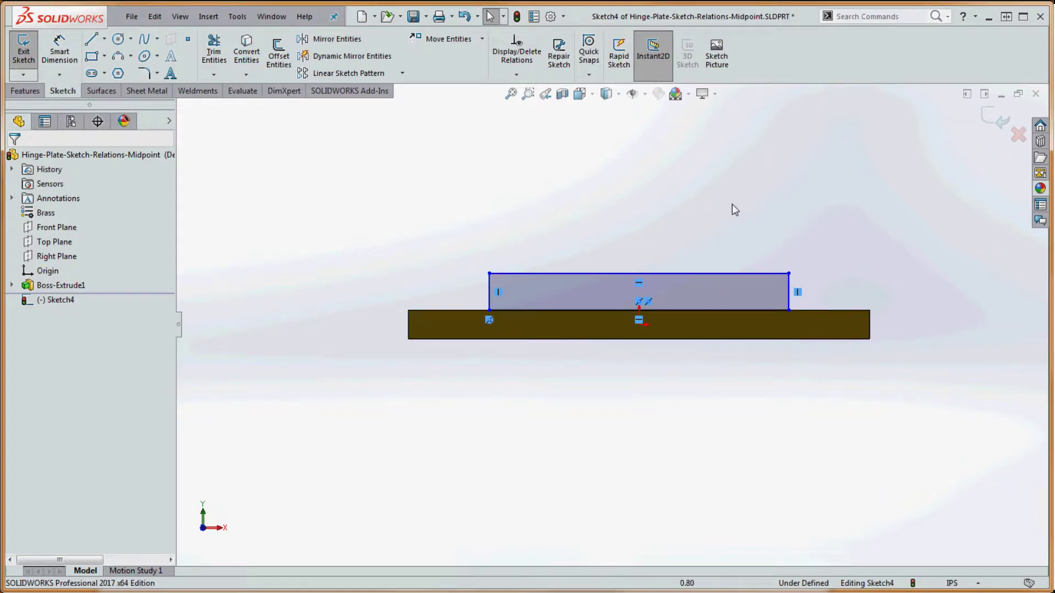
- Move the rectangle's upper-right corner inward and upward to make it narrower and about 0.42 in high
{"action": "mouse_move", "coordinate": [489, 322]}
{"action": "left_click_drag", "start_coordinate": [789, 273], "coordinate": [761, 261]}
{"action": "left_click", "coordinate": [759, 404]}
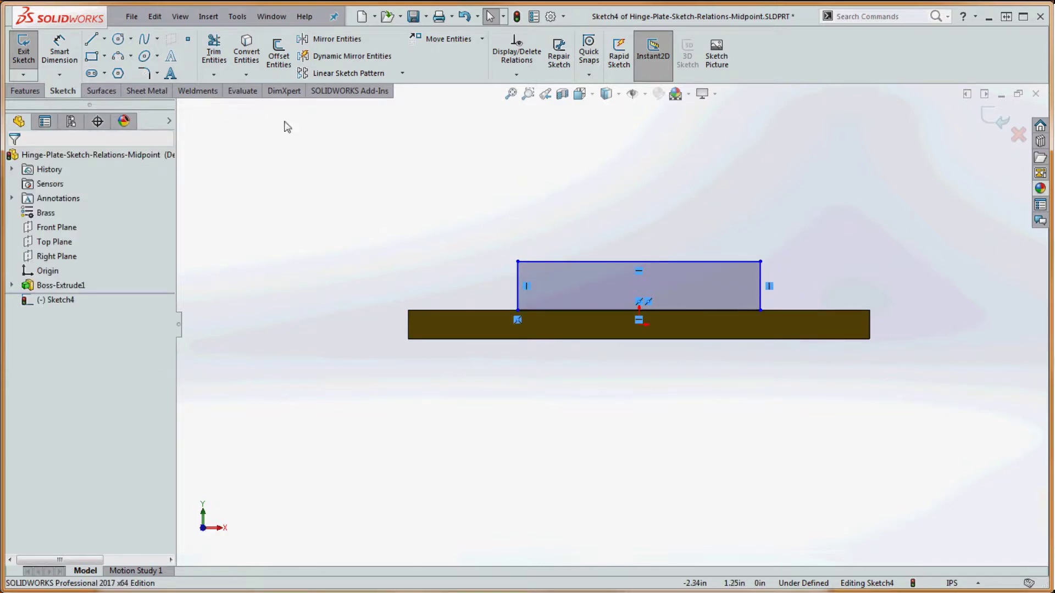
- Dimension the rectangle 0.5 in high and 2 in wide
{"action": "left_click", "coordinate": [59, 52]}
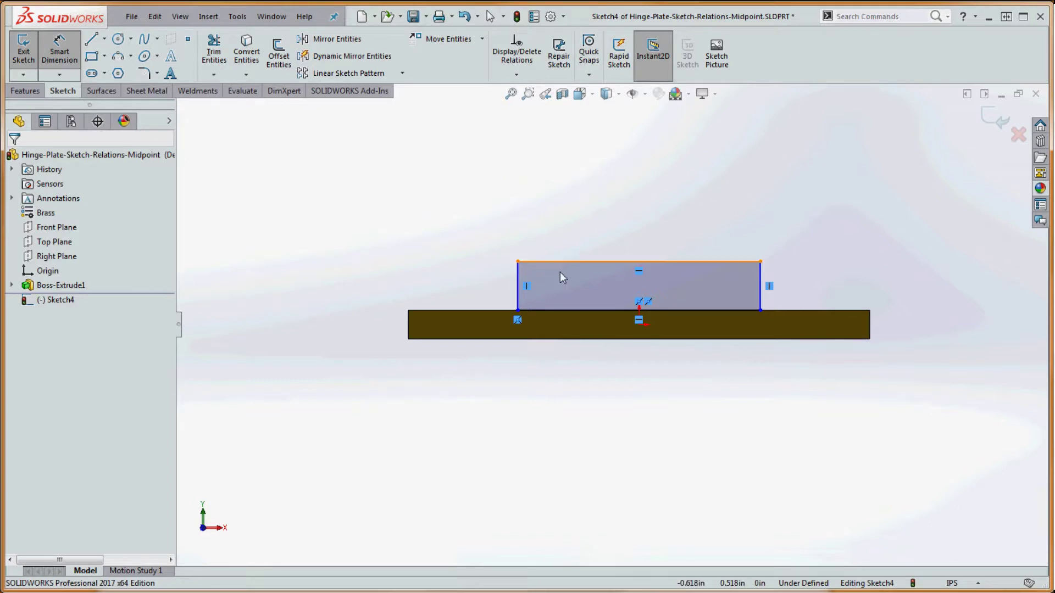
{"action": "left_click", "coordinate": [517, 282]}
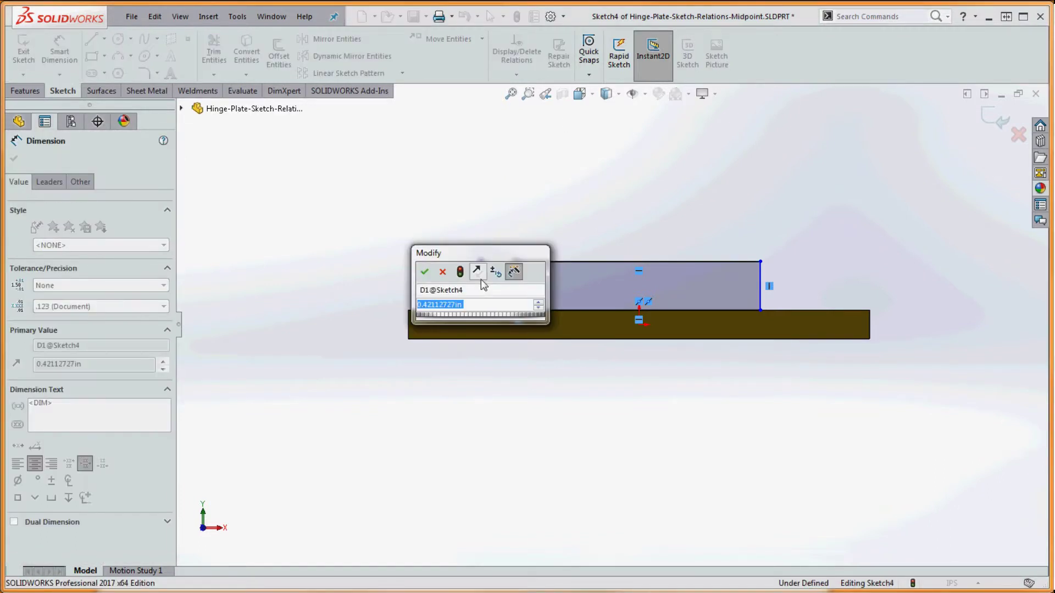
{"action": "type", "text": ".5"}
{"action": "key", "text": "Return"}
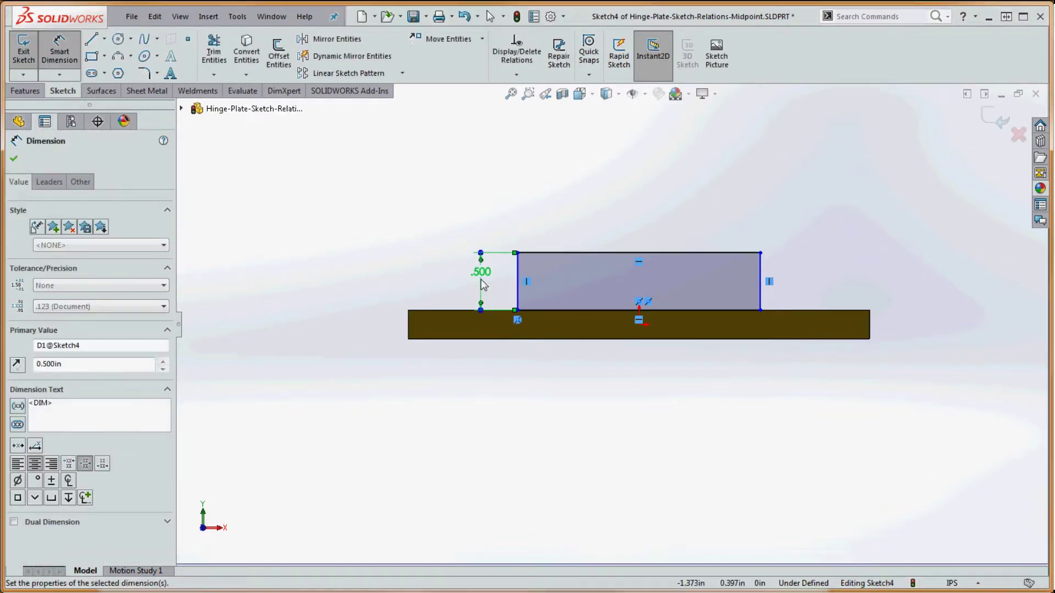
{"action": "left_click", "coordinate": [705, 254]}
{"action": "left_click", "coordinate": [670, 229]}
{"action": "type", "text": "2"}
{"action": "key", "text": "Return"}
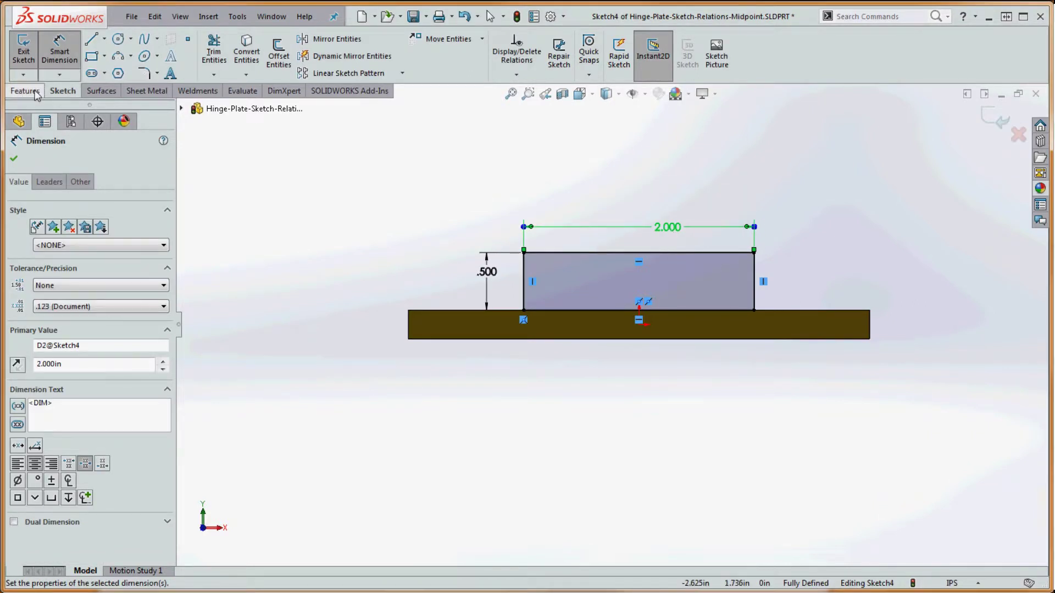
- Extrude the rectangle as a Blind boss 0.25 in deep, reversed to run back over the plate
{"action": "left_click", "coordinate": [35, 92]}
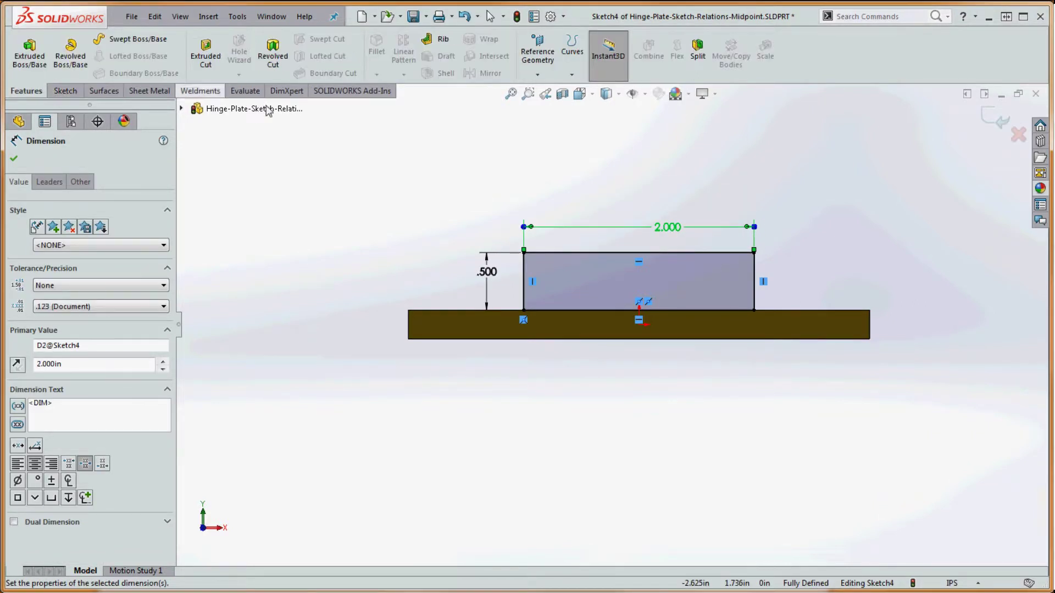
{"action": "left_click", "coordinate": [31, 59]}
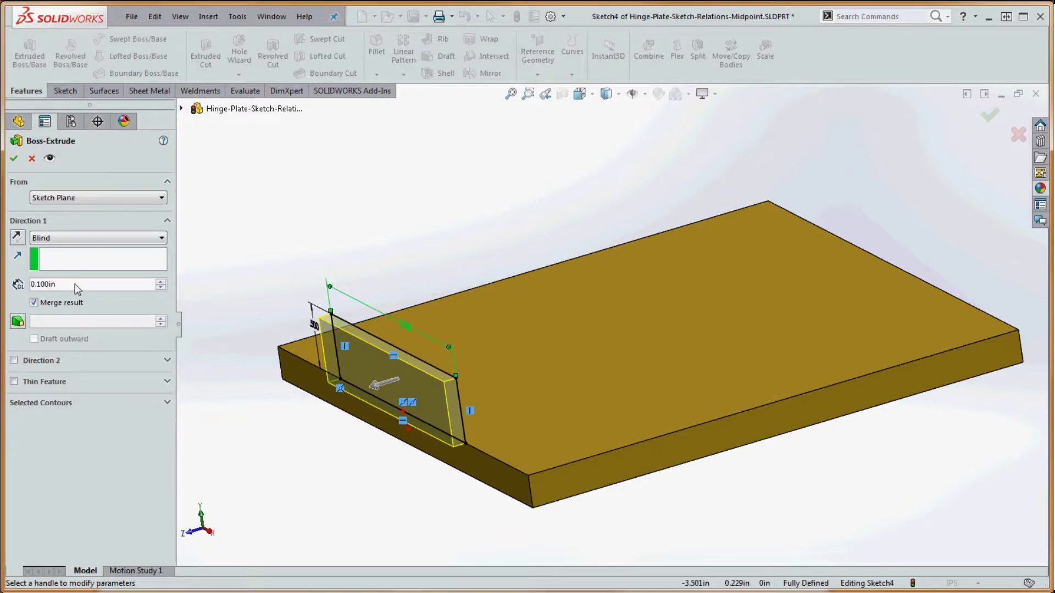
{"action": "left_click", "coordinate": [17, 238]}
{"action": "left_click", "coordinate": [62, 286]}
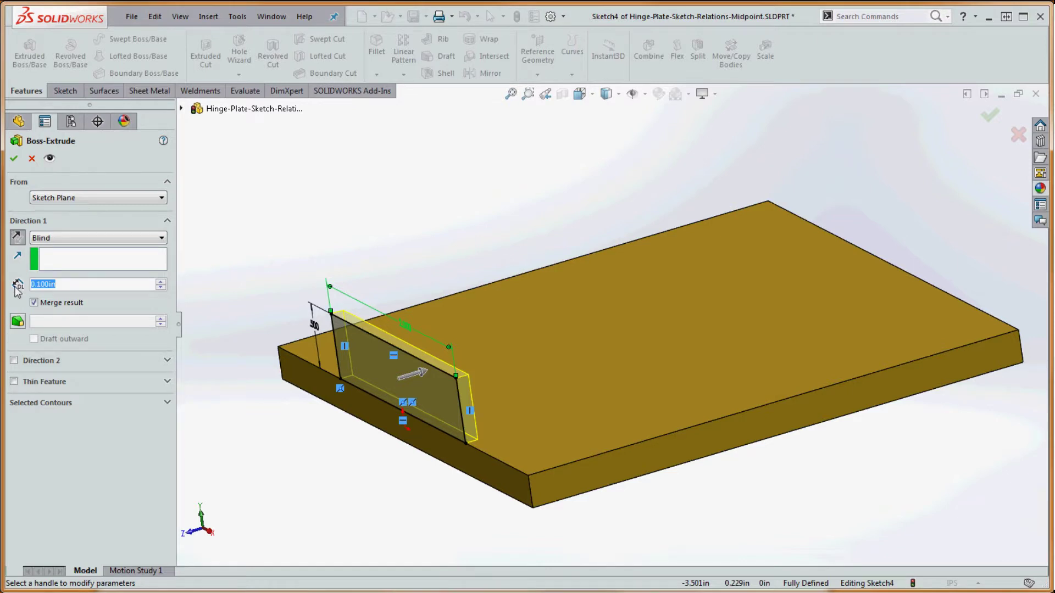
{"action": "type", "text": "0.25"}
{"action": "key", "text": "Return"}
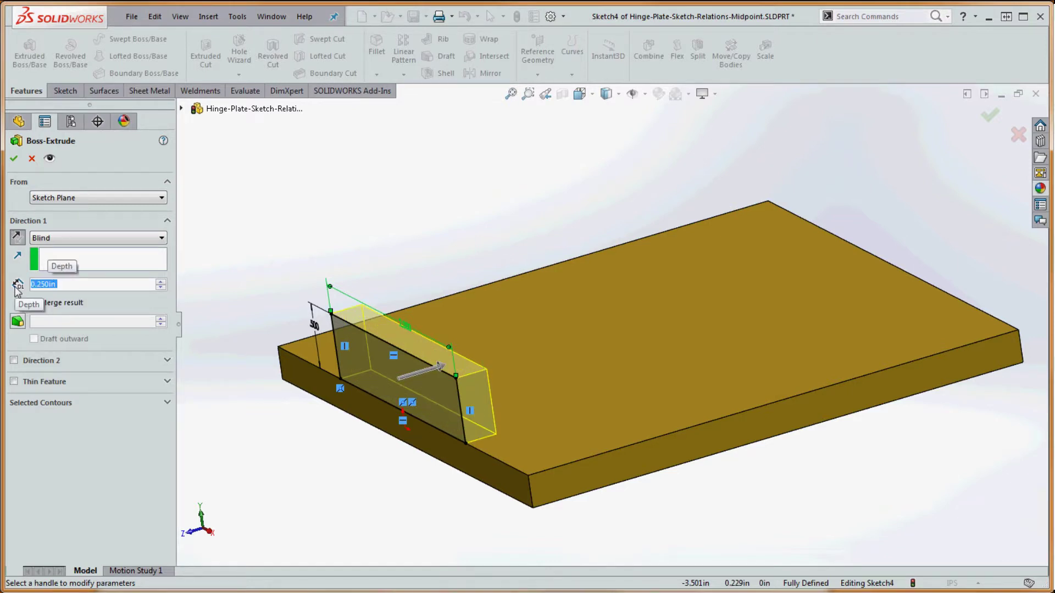
{"action": "left_click", "coordinate": [14, 158]}
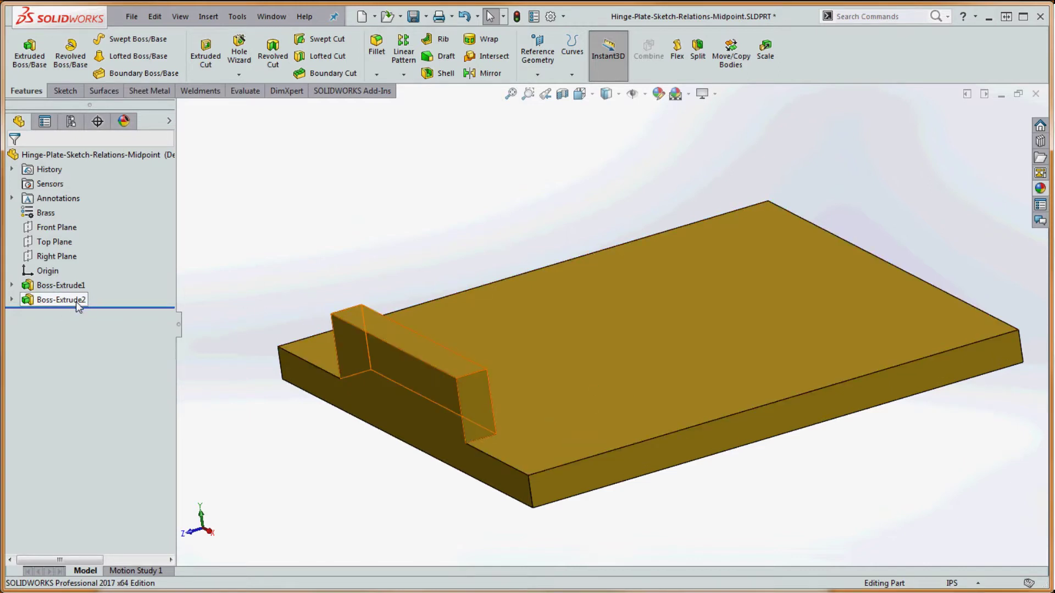
- Suppress the extruded block feature on top of the plate
{"action": "mouse_move", "coordinate": [75, 299]}
{"action": "right_click", "coordinate": [75, 299]}
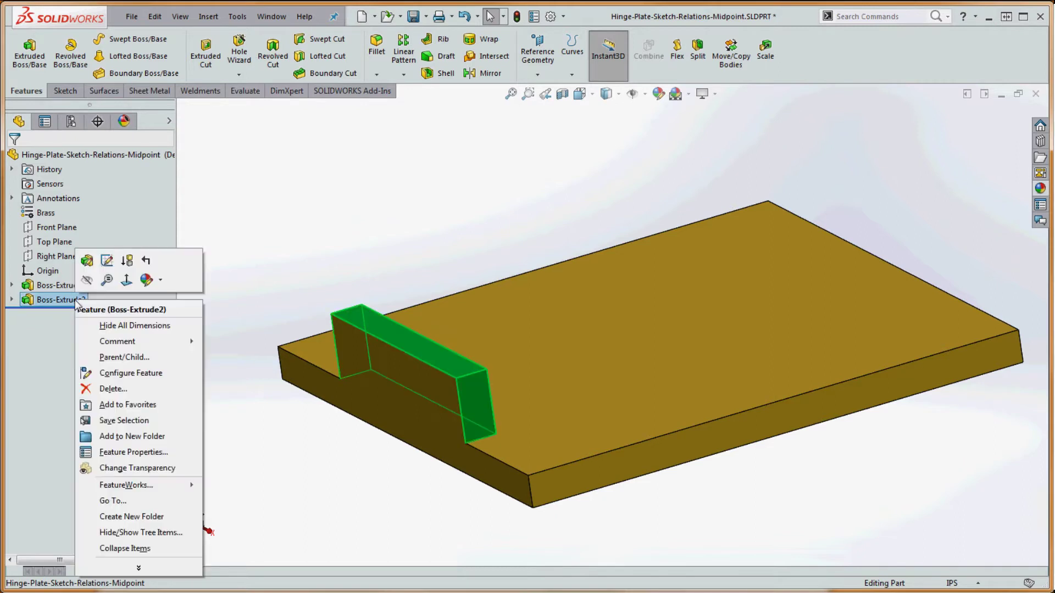
{"action": "left_click", "coordinate": [131, 261]}
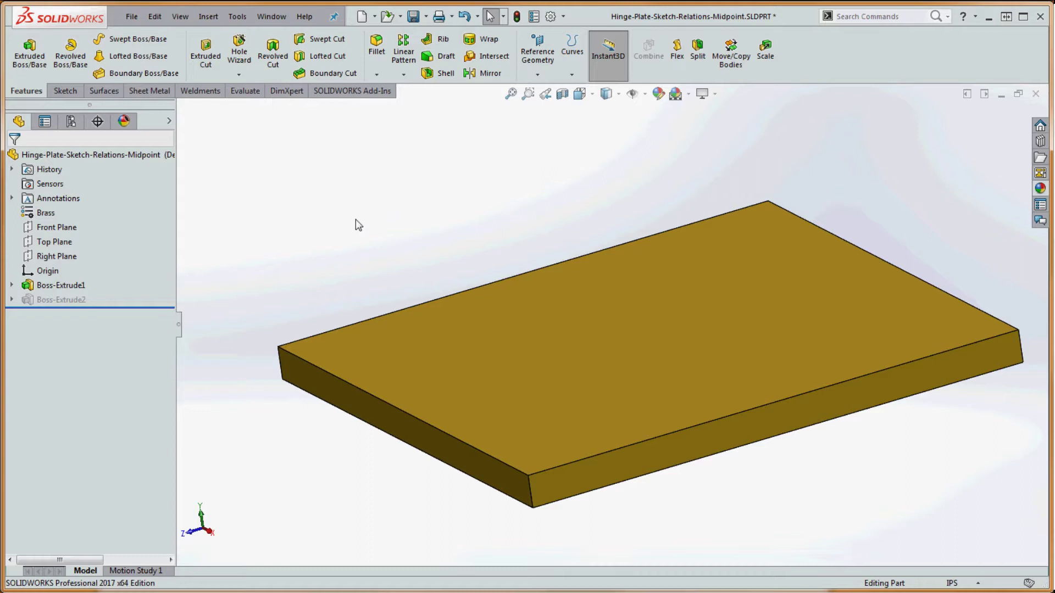
- Sketch a center rectangle on the plate's top face with one corner on the front edge, resized to about 2.09 in by 0.54 in
{"action": "left_click", "coordinate": [523, 337]}
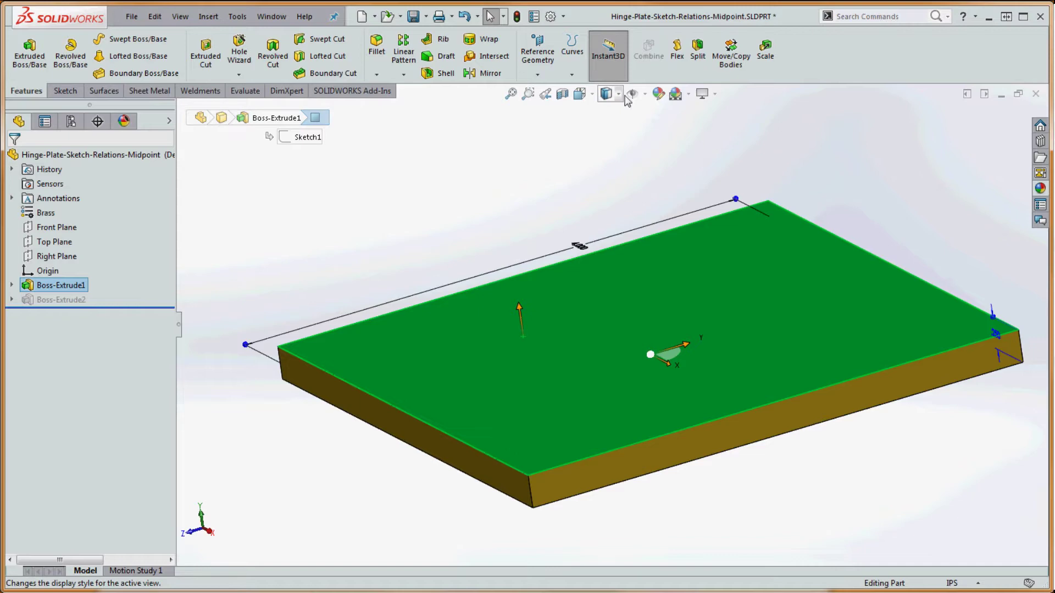
{"action": "left_click", "coordinate": [595, 93]}
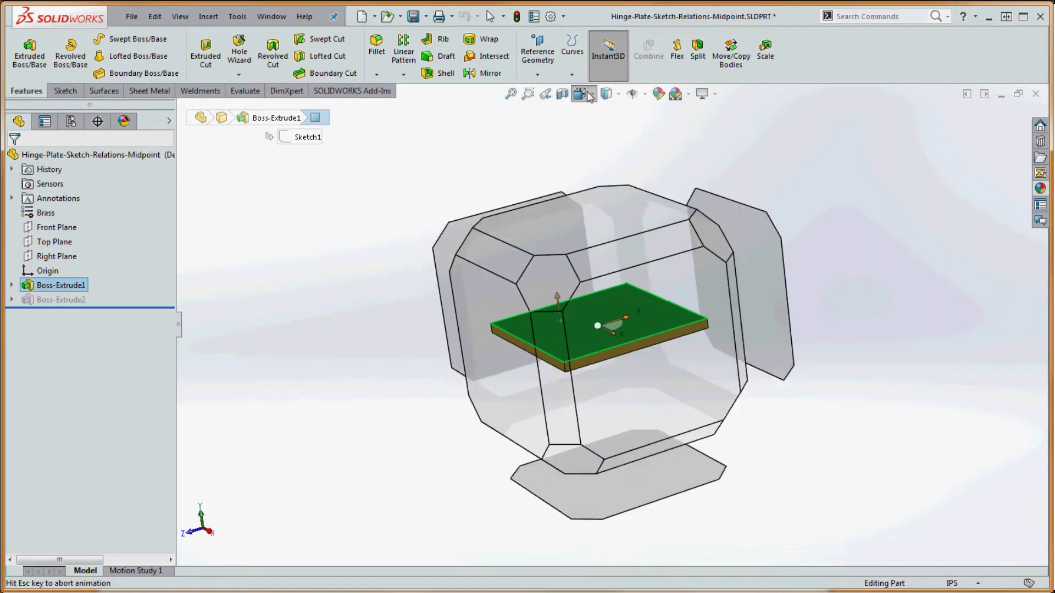
{"action": "left_click", "coordinate": [661, 175]}
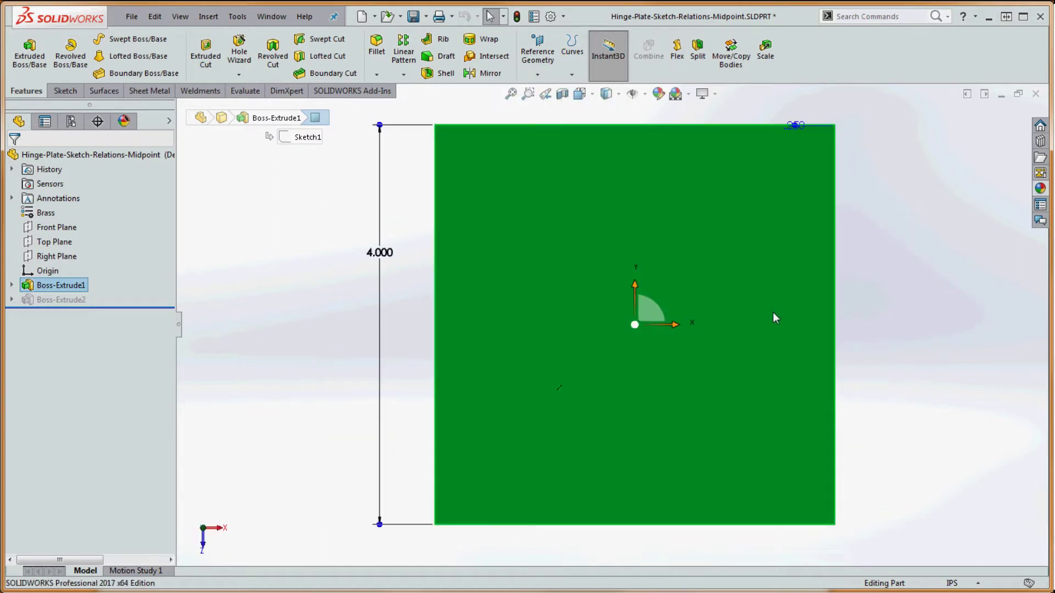
{"action": "left_click", "coordinate": [311, 289]}
{"action": "left_click", "coordinate": [64, 90]}
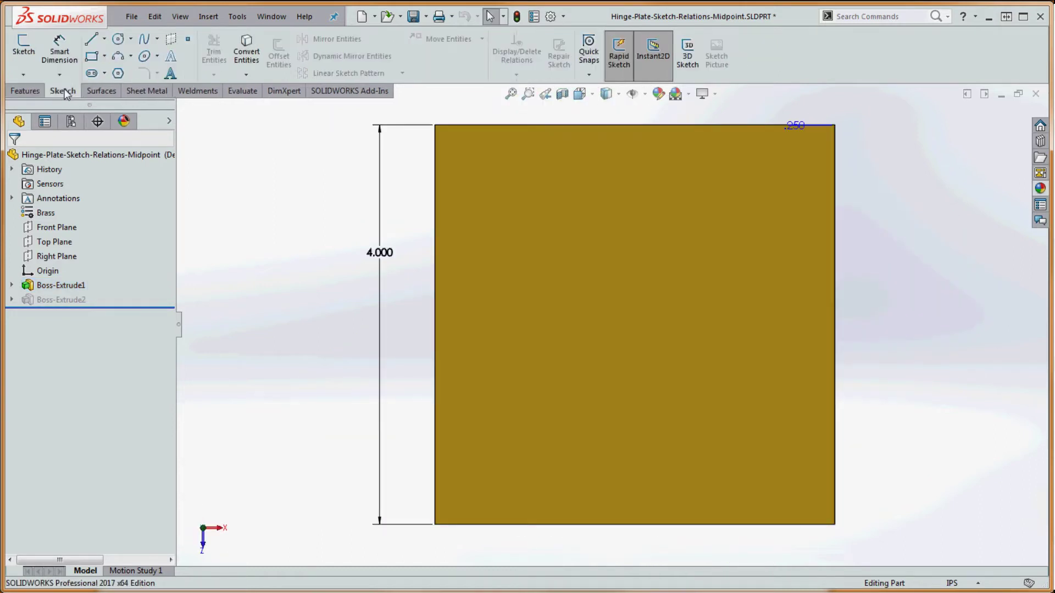
{"action": "left_click", "coordinate": [105, 56]}
{"action": "left_click", "coordinate": [129, 87]}
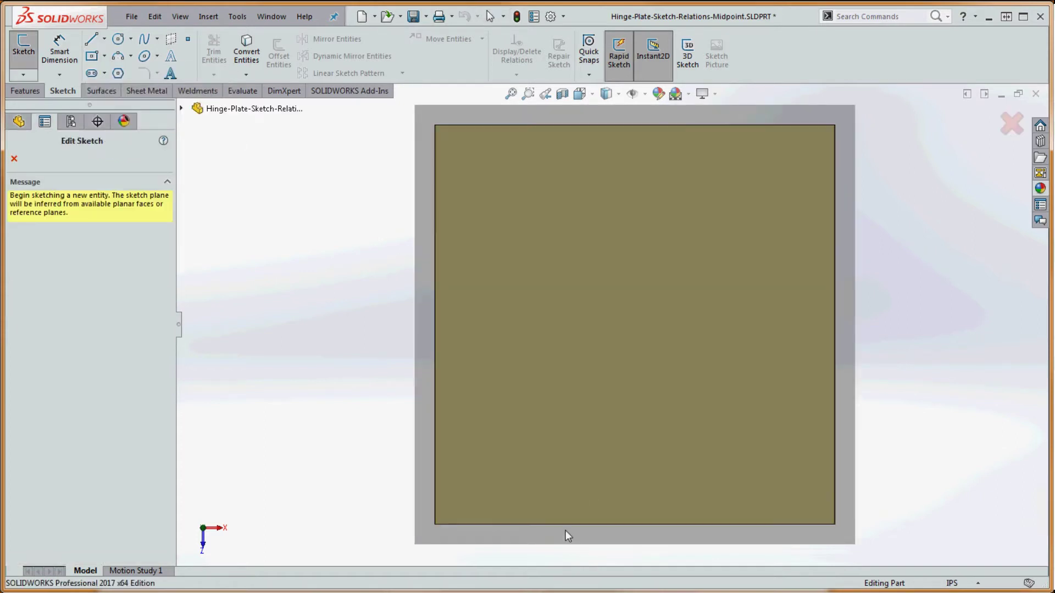
{"action": "left_click", "coordinate": [631, 477]}
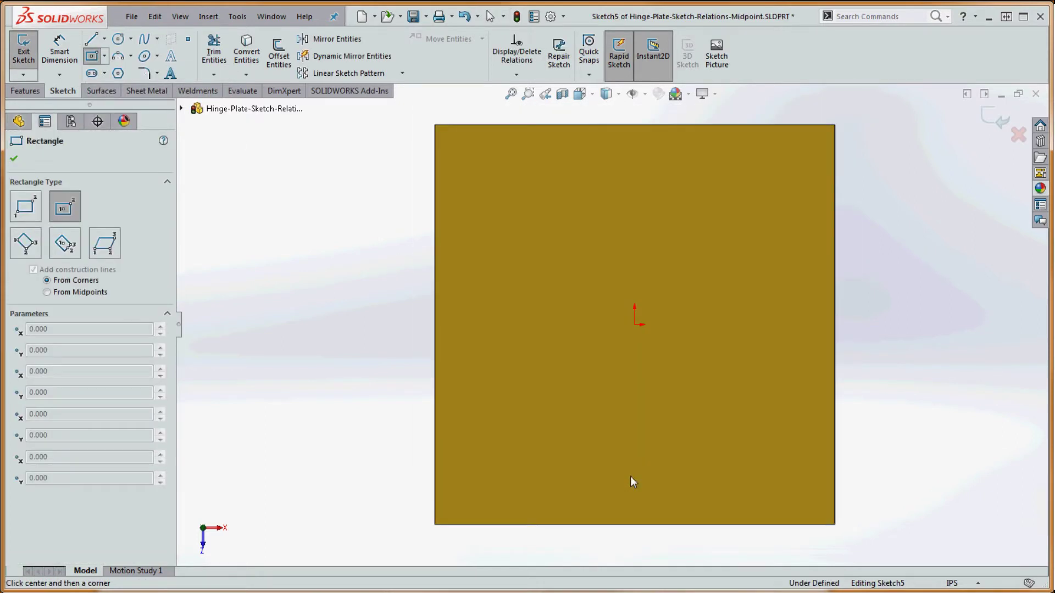
{"action": "left_click", "coordinate": [512, 526]}
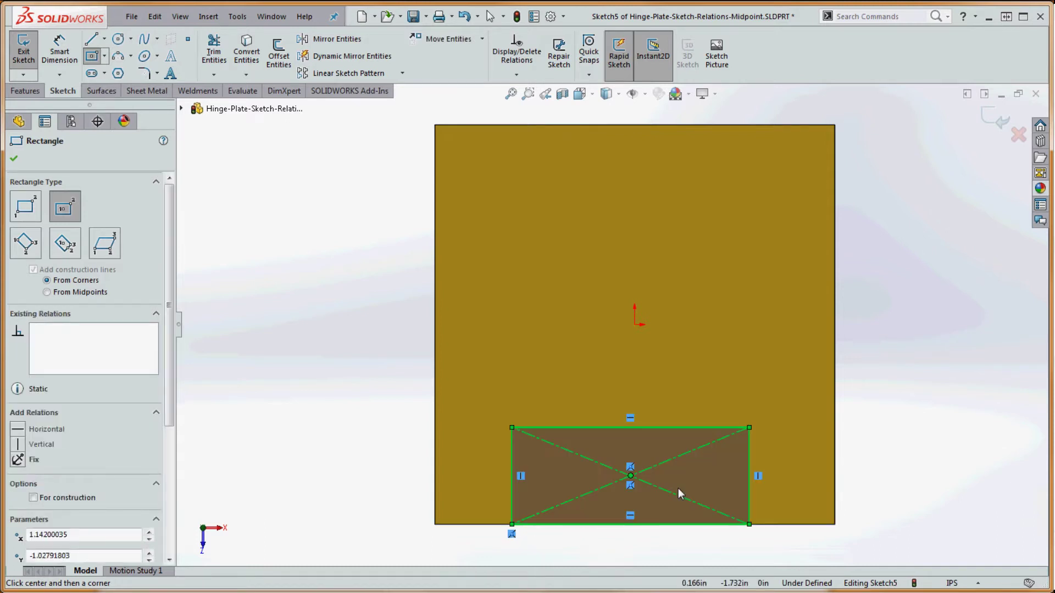
{"action": "key", "text": "Escape"}
{"action": "left_click_drag", "start_coordinate": [749, 428], "coordinate": [721, 470]}
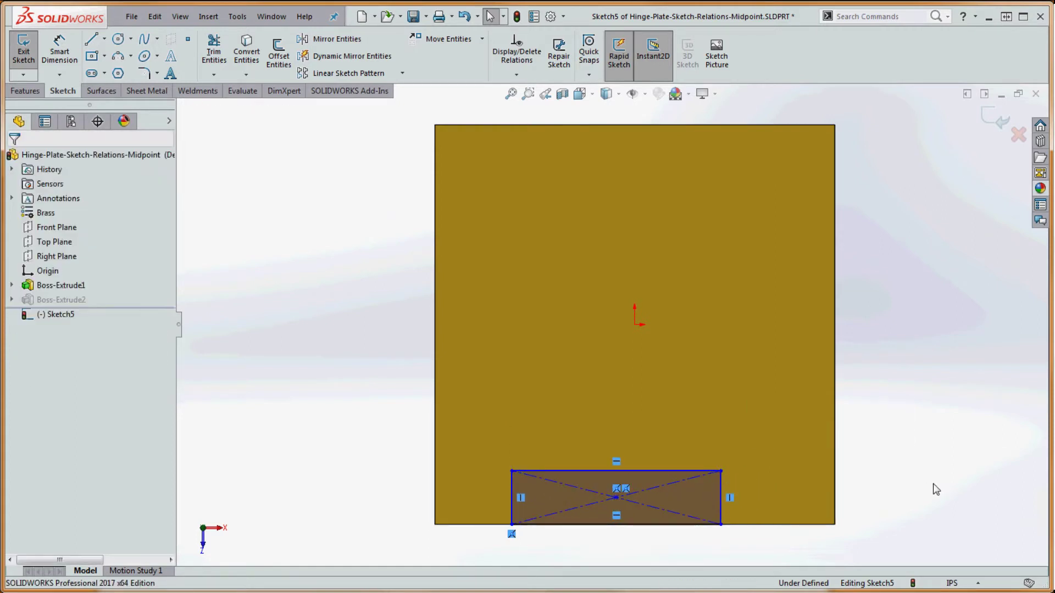
- Add a Midpoint relation between the midpoint of the rectangle's lower line and the plate's front edge
{"action": "right_click", "coordinate": [655, 526]}
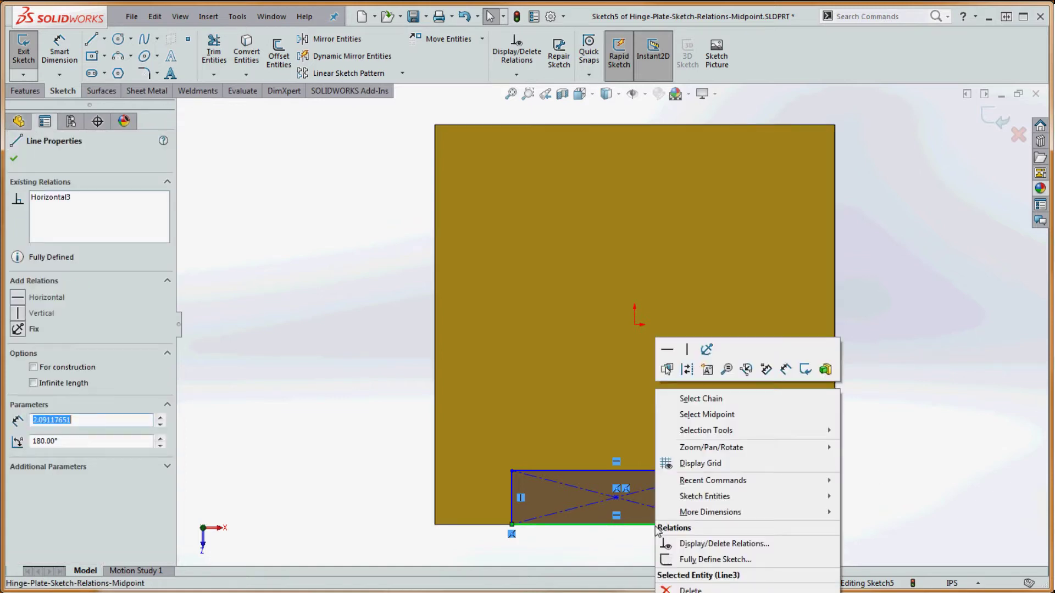
{"action": "left_click", "coordinate": [720, 420]}
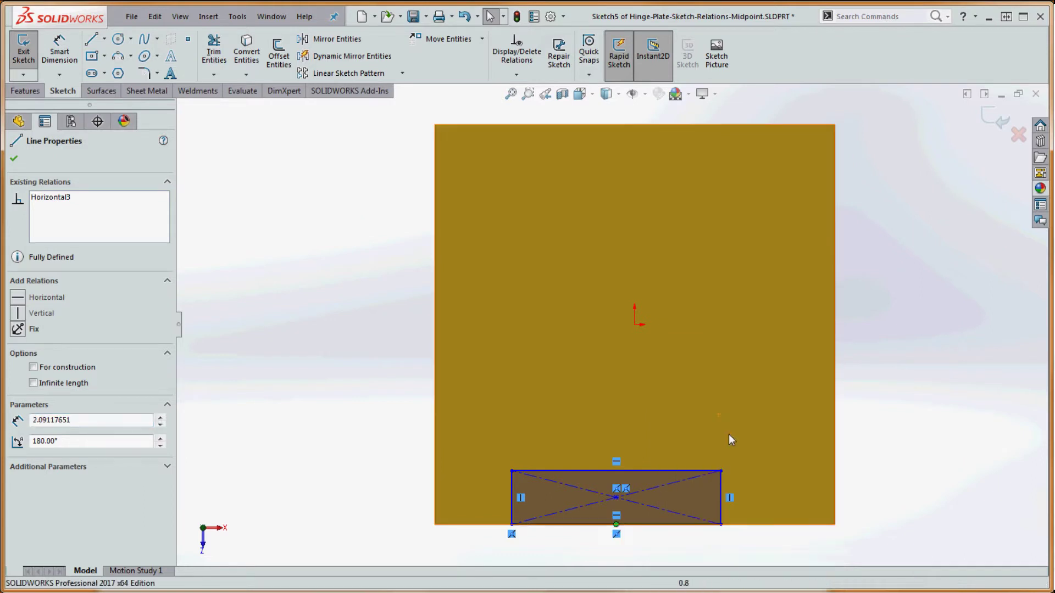
{"action": "left_click", "coordinate": [771, 526], "text": "ctrl"}
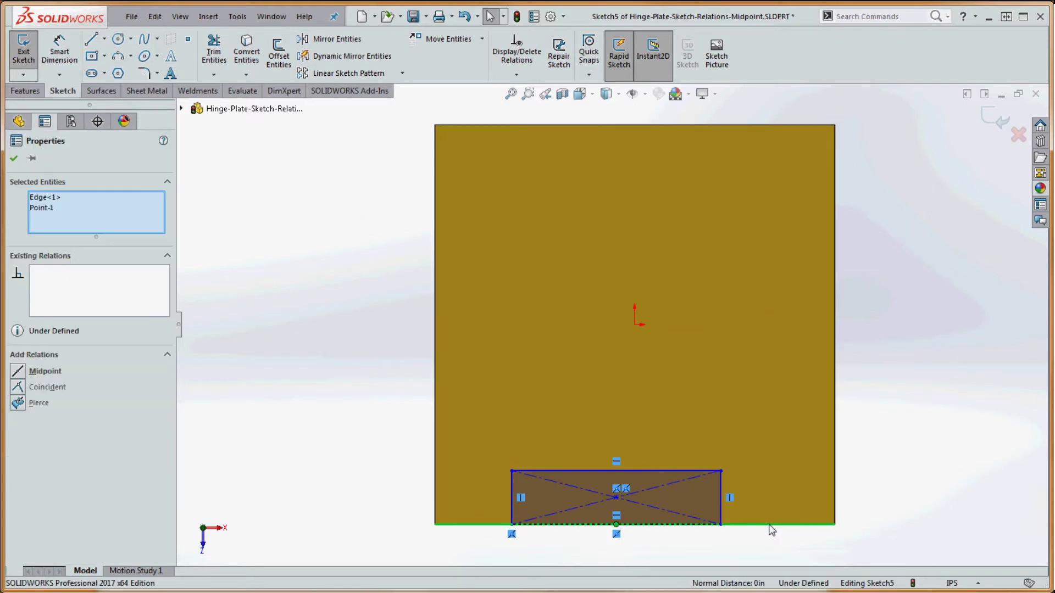
{"action": "left_click", "coordinate": [19, 373]}
{"action": "left_click", "coordinate": [255, 371]}
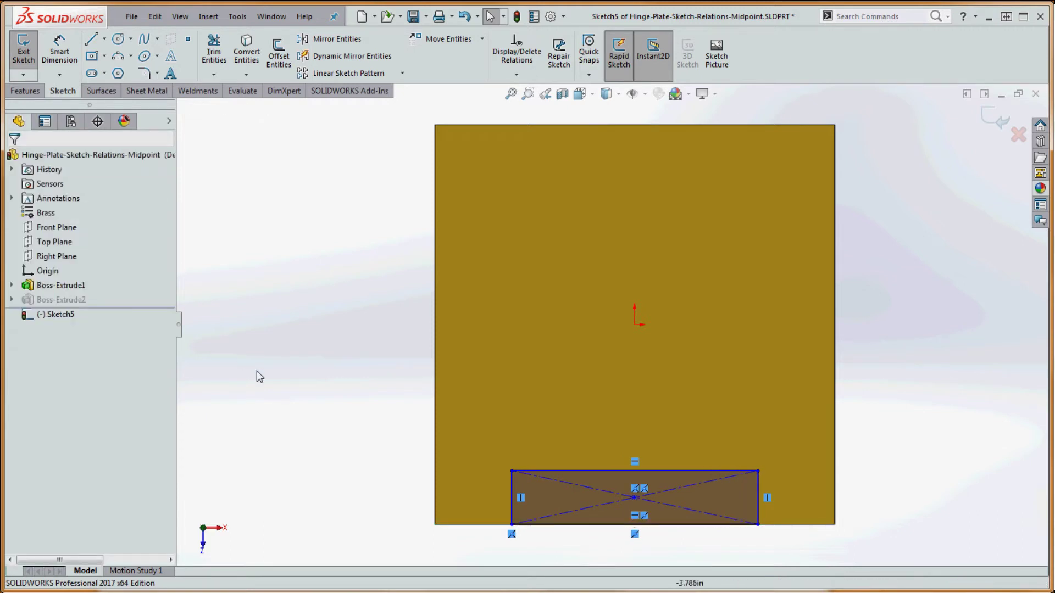
- Dimension the rectangle 0.25 in high and 2 in wide
{"action": "left_click", "coordinate": [58, 62]}
{"action": "left_click", "coordinate": [512, 495]}
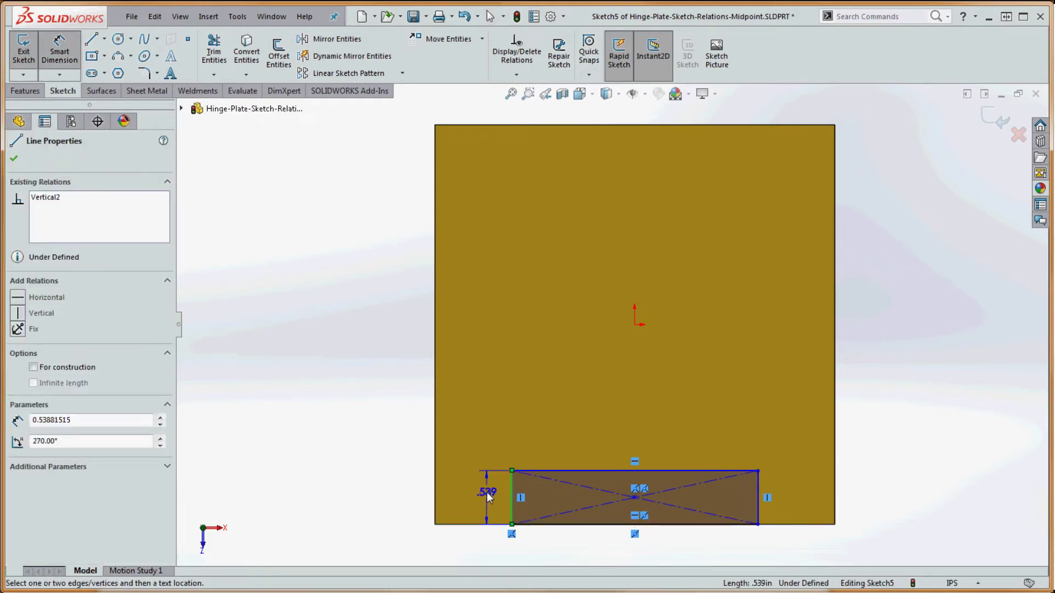
{"action": "left_click", "coordinate": [487, 492]}
{"action": "type", "text": ".25"}
{"action": "key", "text": "Return"}
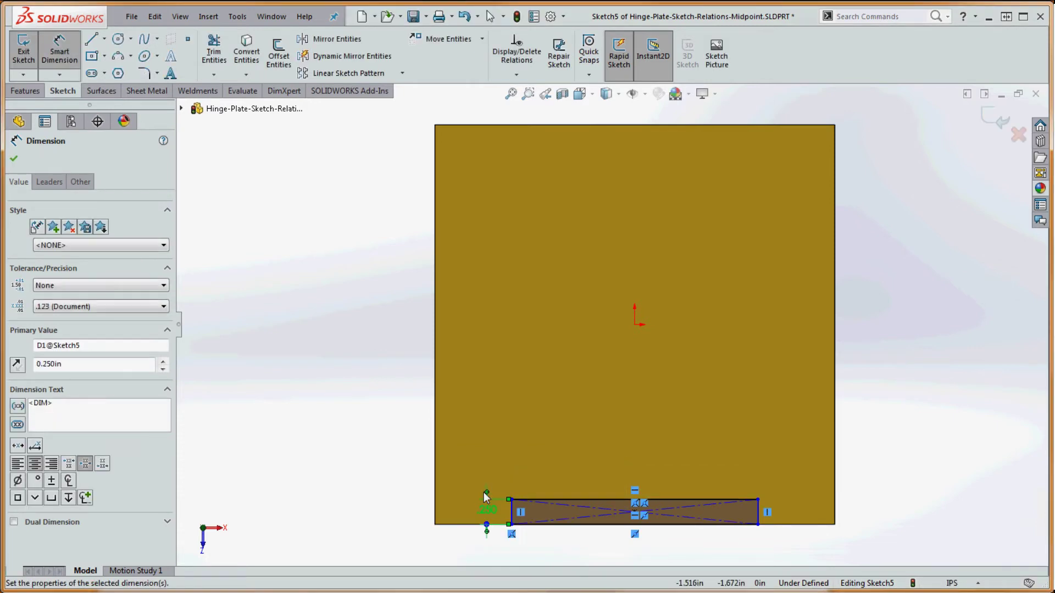
{"action": "left_click", "coordinate": [620, 499]}
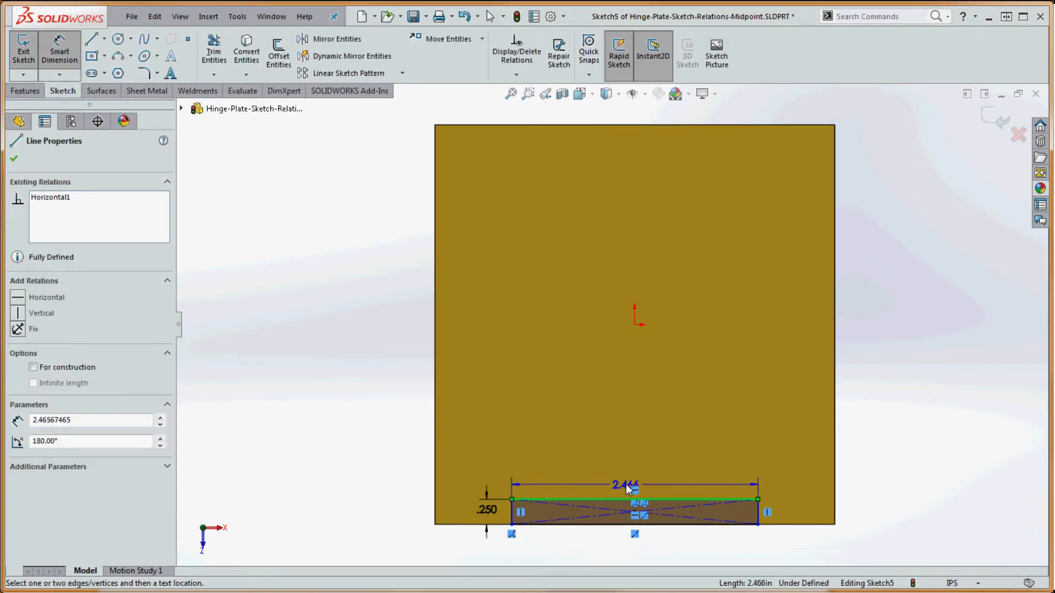
{"action": "left_click", "coordinate": [625, 484]}
{"action": "type", "text": "2.000in"}
{"action": "key", "text": "Return"}
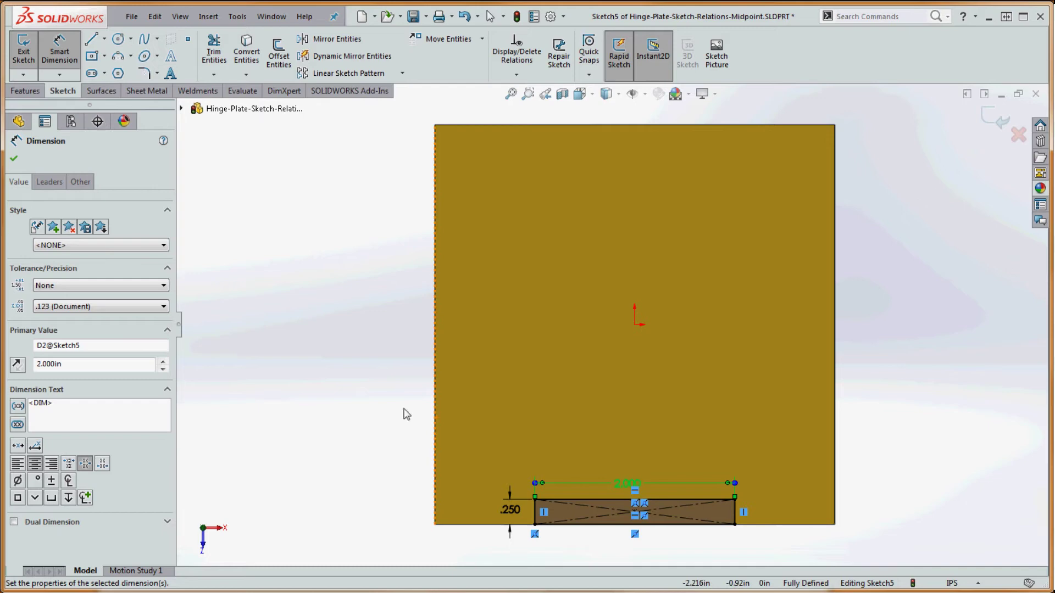
- Extrude the rectangle as a Blind boss 0.5 in deep, upward from the plate's top face
{"action": "mouse_move", "coordinate": [337, 372]}
{"action": "middle_mouse_down"}
{"action": "mouse_move", "coordinate": [360, 424]}
{"action": "mouse_move", "coordinate": [356, 325]}
{"action": "mouse_move", "coordinate": [284, 243]}
{"action": "mouse_move", "coordinate": [308, 285]}
{"action": "middle_mouse_up"}
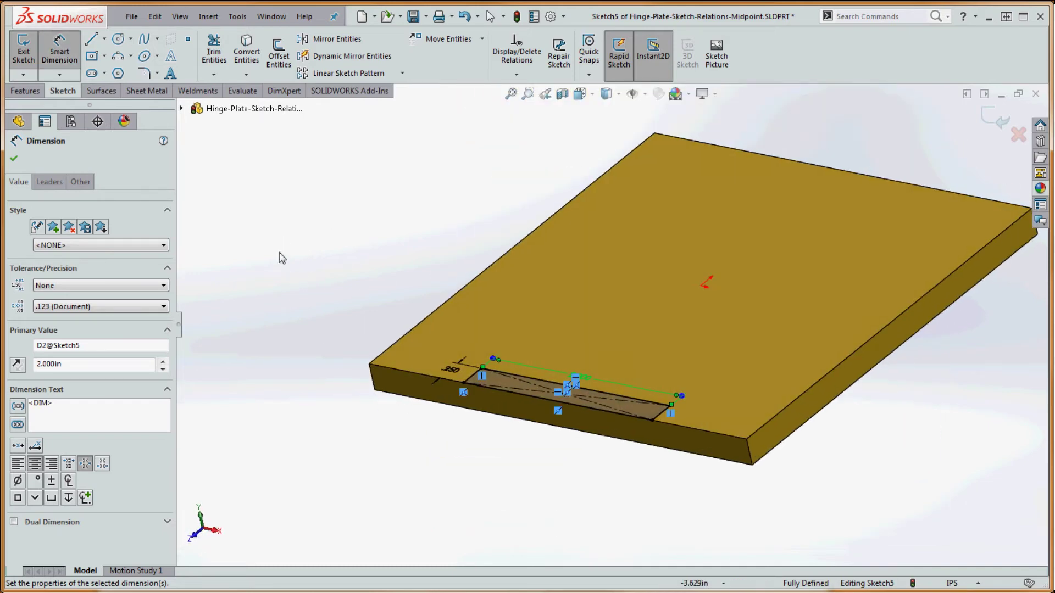
{"action": "left_click", "coordinate": [25, 90]}
{"action": "left_click", "coordinate": [30, 55]}
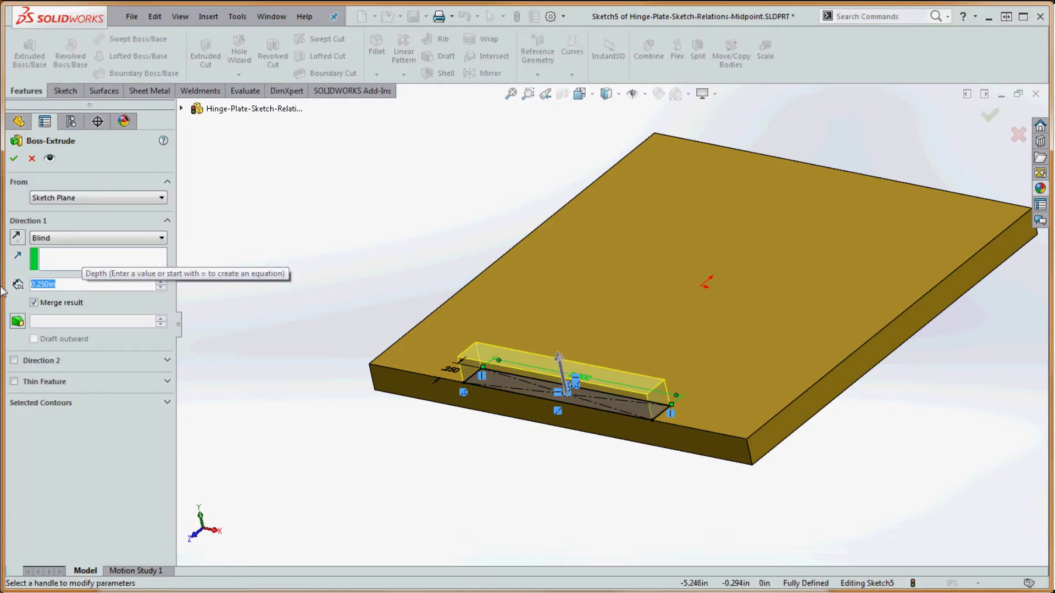
{"action": "type", "text": "0.5"}
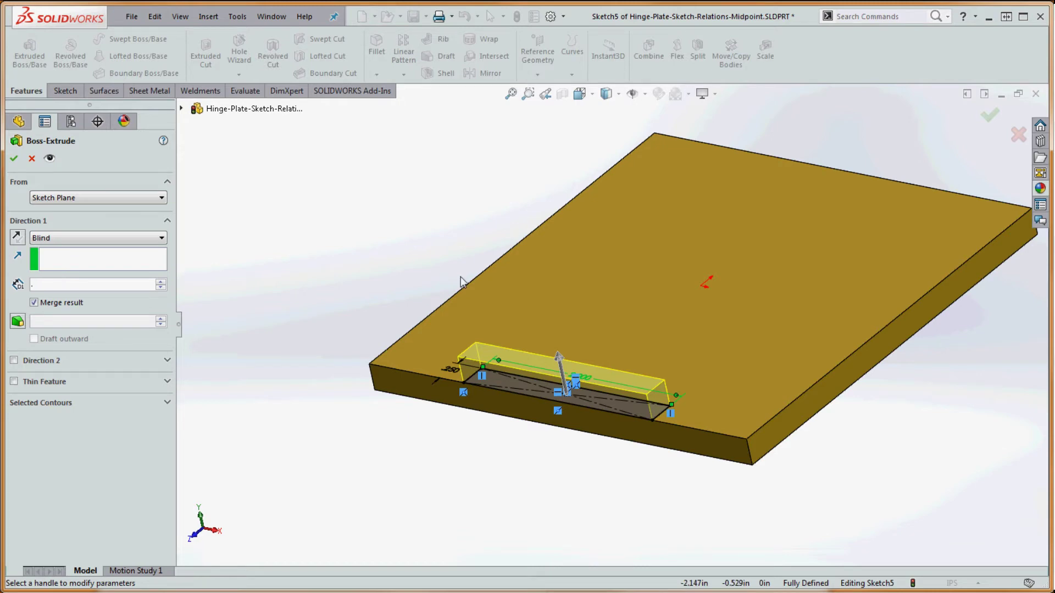
{"action": "key", "text": "Return"}
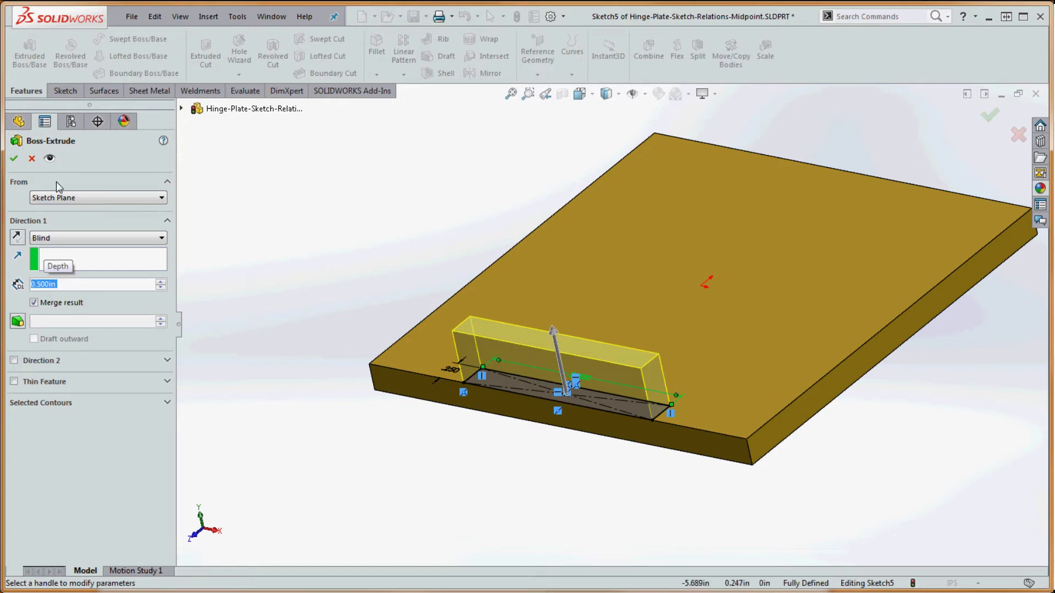
{"action": "left_click", "coordinate": [13, 158]}
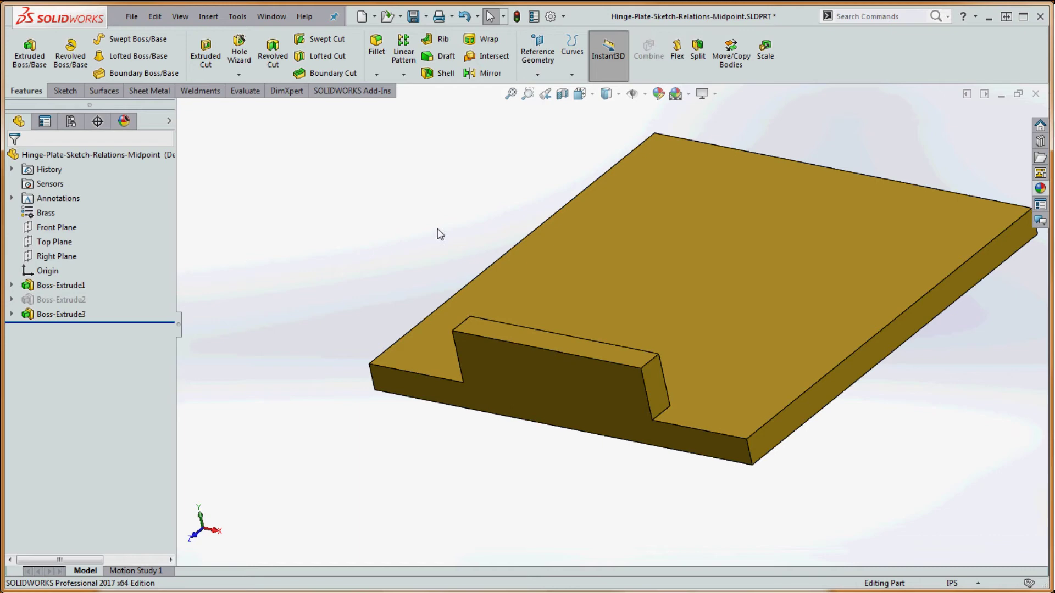
- Unsuppress the earlier block feature, Boss-Extrude2
{"action": "mouse_move", "coordinate": [437, 234]}
{"action": "middle_mouse_down"}
{"action": "mouse_move", "coordinate": [447, 249]}
{"action": "mouse_move", "coordinate": [436, 234]}
{"action": "middle_mouse_up"}
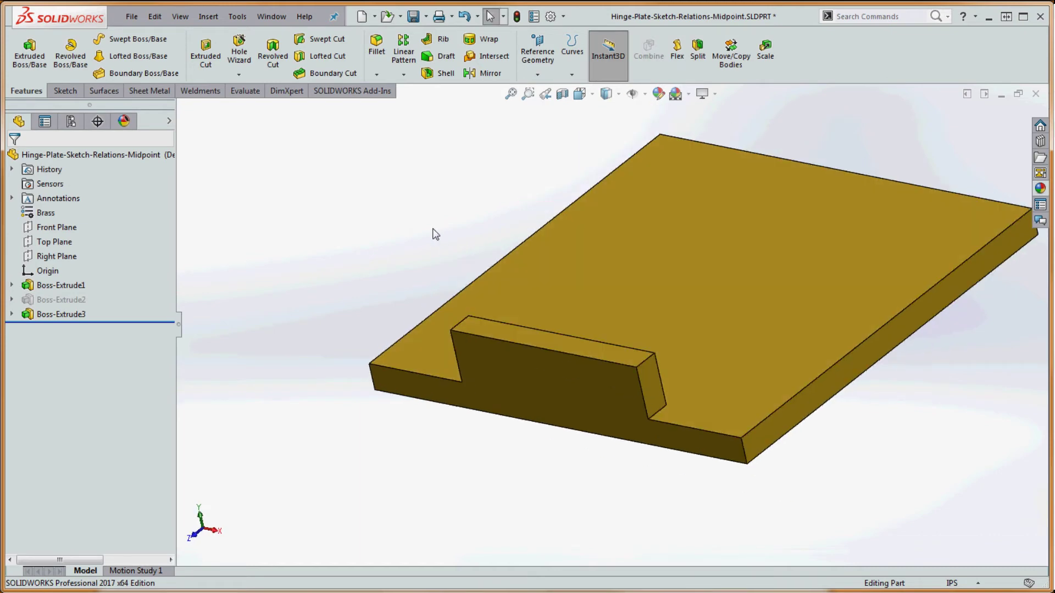
{"action": "right_click", "coordinate": [80, 302]}
{"action": "left_click", "coordinate": [137, 255]}
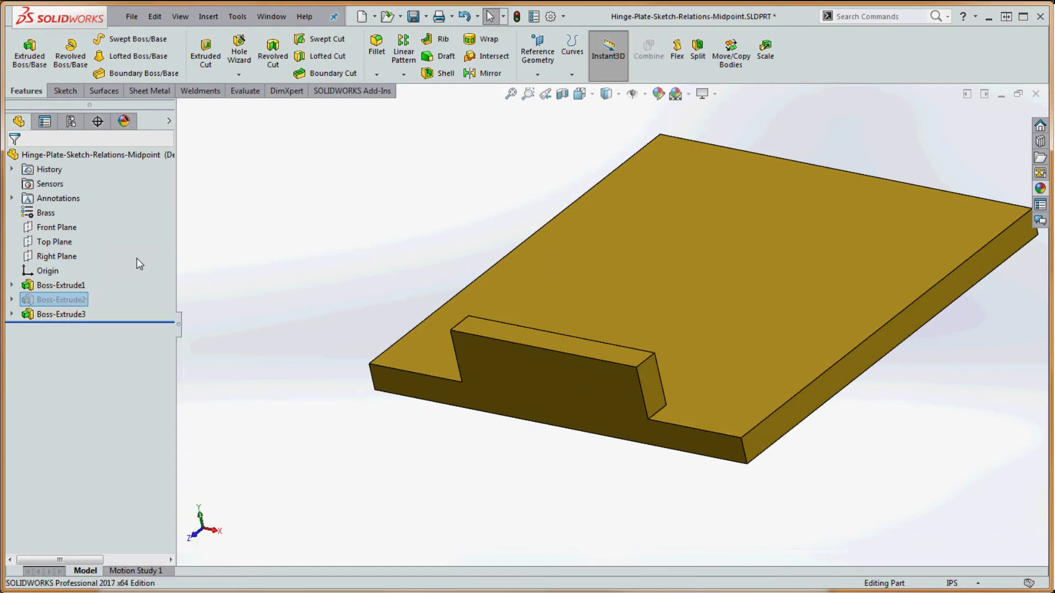
- Suppress the new block feature, Boss-Extrude3, and unsuppress it again
{"action": "right_click", "coordinate": [48, 314]}
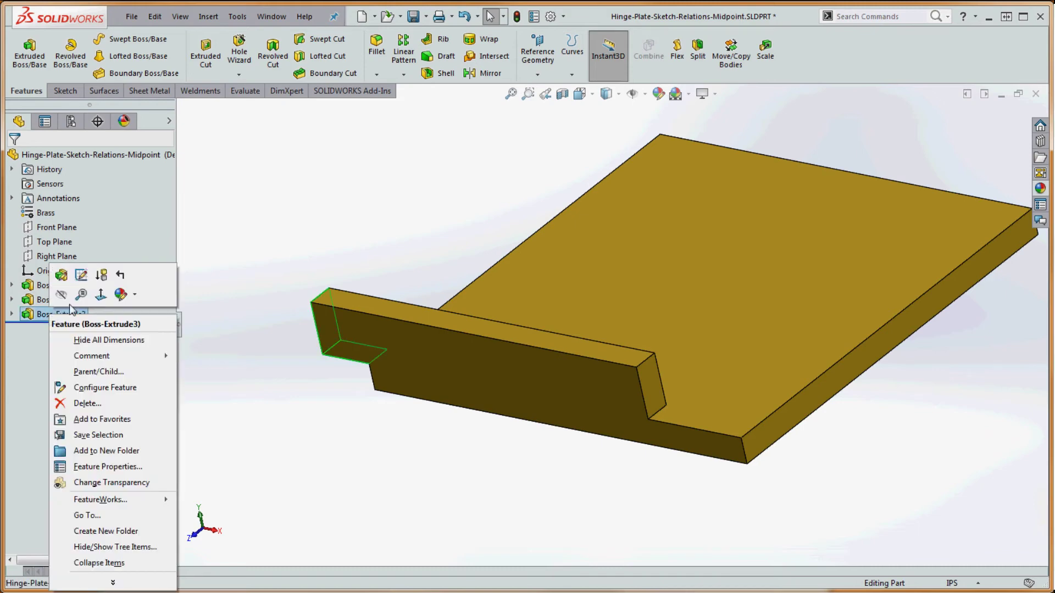
{"action": "left_click", "coordinate": [101, 275]}
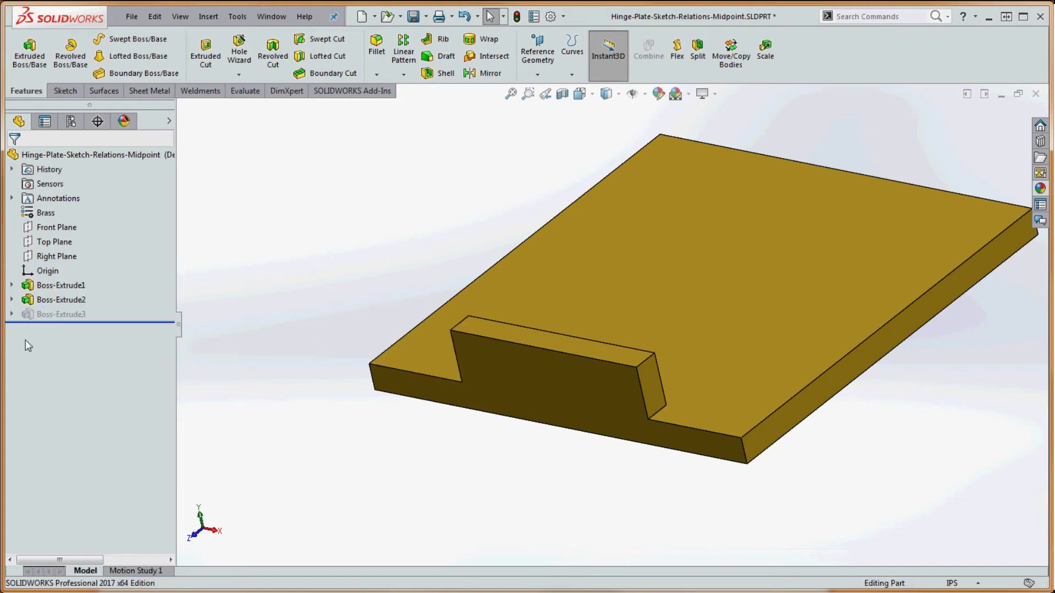
{"action": "right_click", "coordinate": [65, 312]}
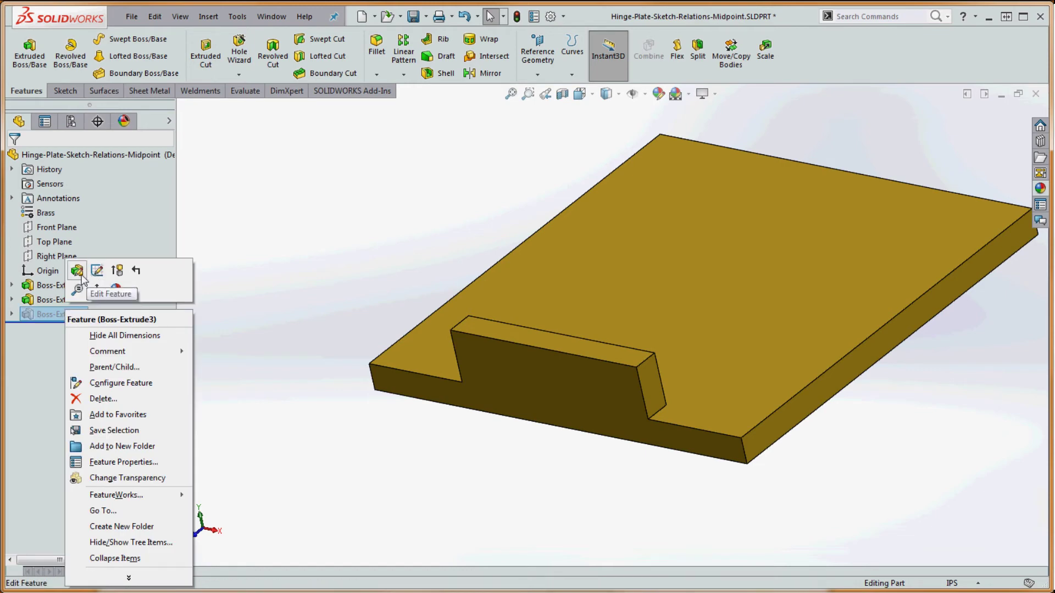
{"action": "left_click", "coordinate": [117, 271]}
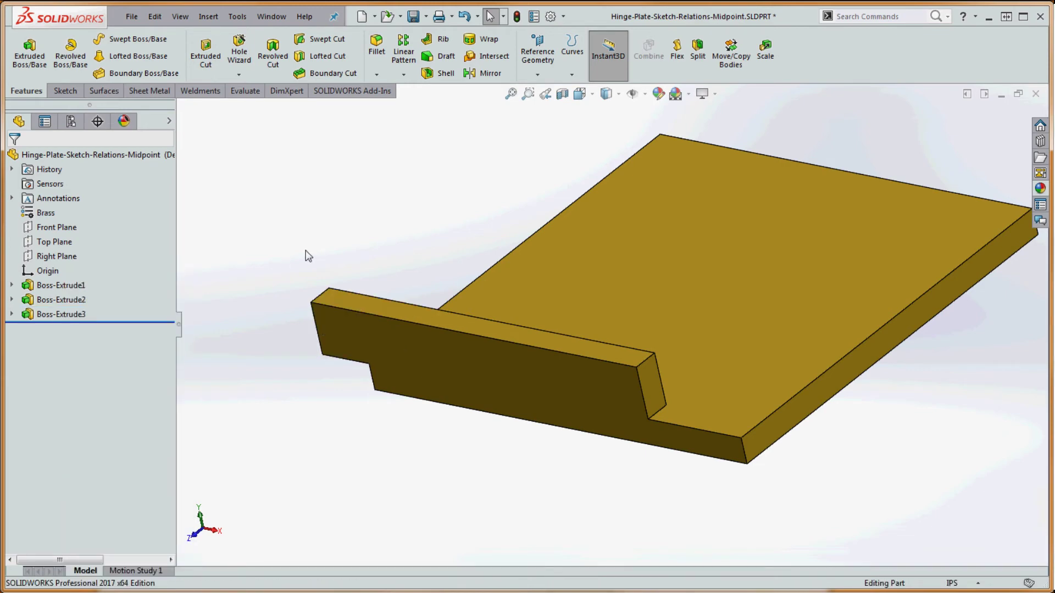
- Open Boss-Extrude3's sketch for editing, examine how its rectangle is positioned along the front edge, and exit with a rebuild
{"action": "left_click", "coordinate": [11, 314]}
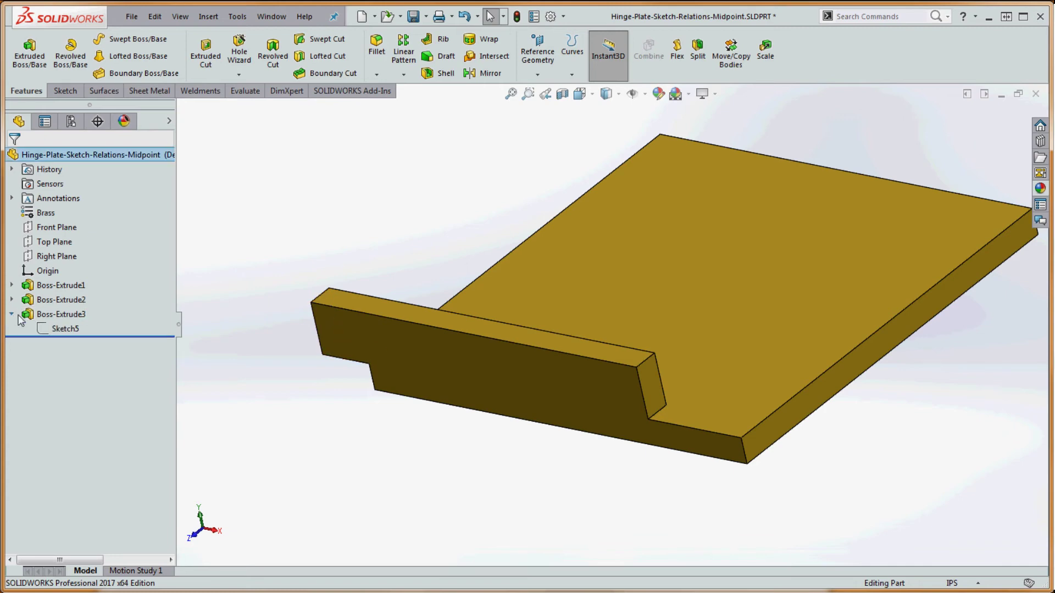
{"action": "left_click", "coordinate": [61, 328]}
{"action": "right_click", "coordinate": [59, 328]}
{"action": "left_click", "coordinate": [69, 288]}
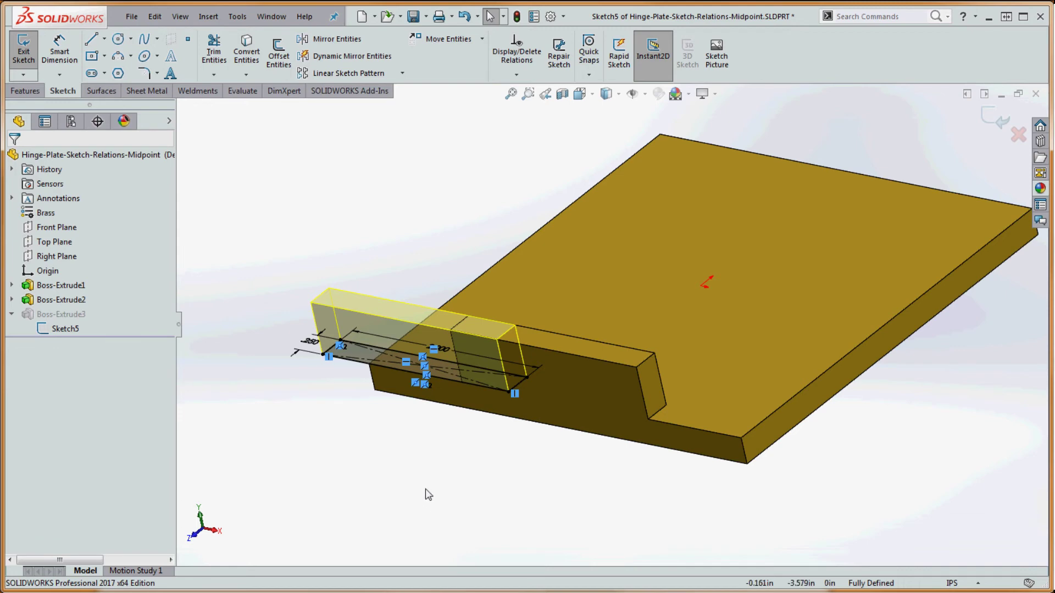
{"action": "mouse_move", "coordinate": [431, 488]}
{"action": "middle_mouse_down"}
{"action": "mouse_move", "coordinate": [484, 487]}
{"action": "mouse_move", "coordinate": [507, 514]}
{"action": "mouse_move", "coordinate": [498, 452]}
{"action": "middle_mouse_up"}
{"action": "scroll", "coordinate": [514, 387], "scroll_direction": "down", "scroll_amount": 5}
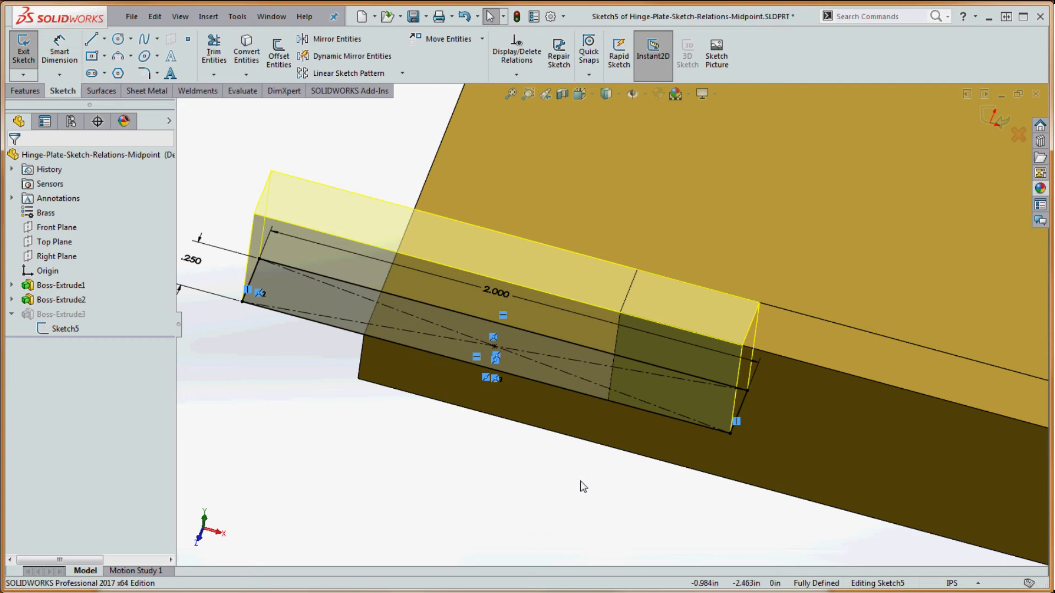
{"action": "scroll", "coordinate": [582, 486], "scroll_direction": "up", "scroll_amount": 2}
{"action": "scroll", "coordinate": [580, 484], "scroll_direction": "up", "scroll_amount": 2}
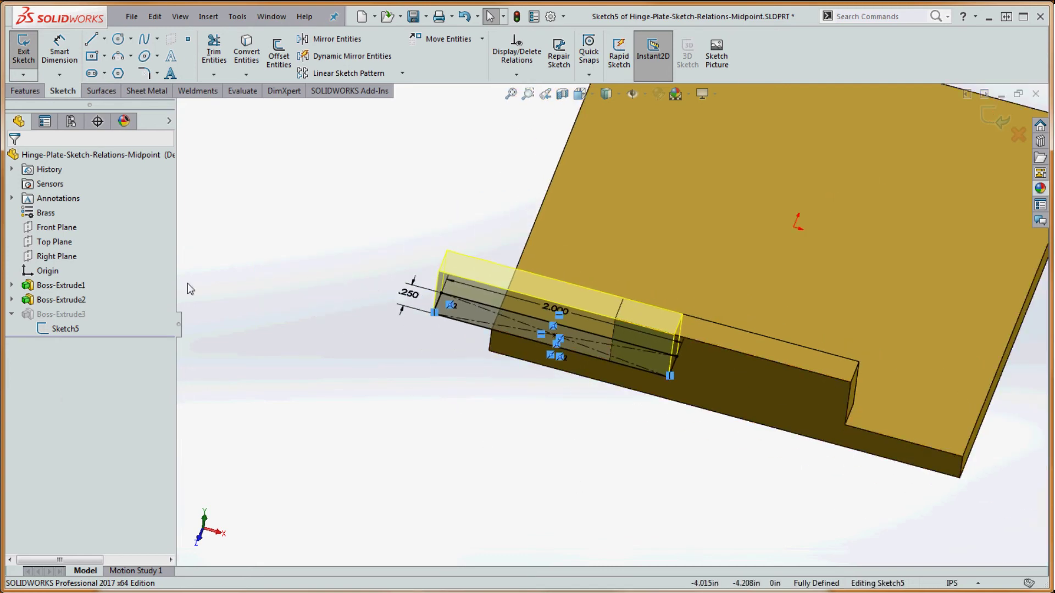
{"action": "left_click", "coordinate": [520, 17]}
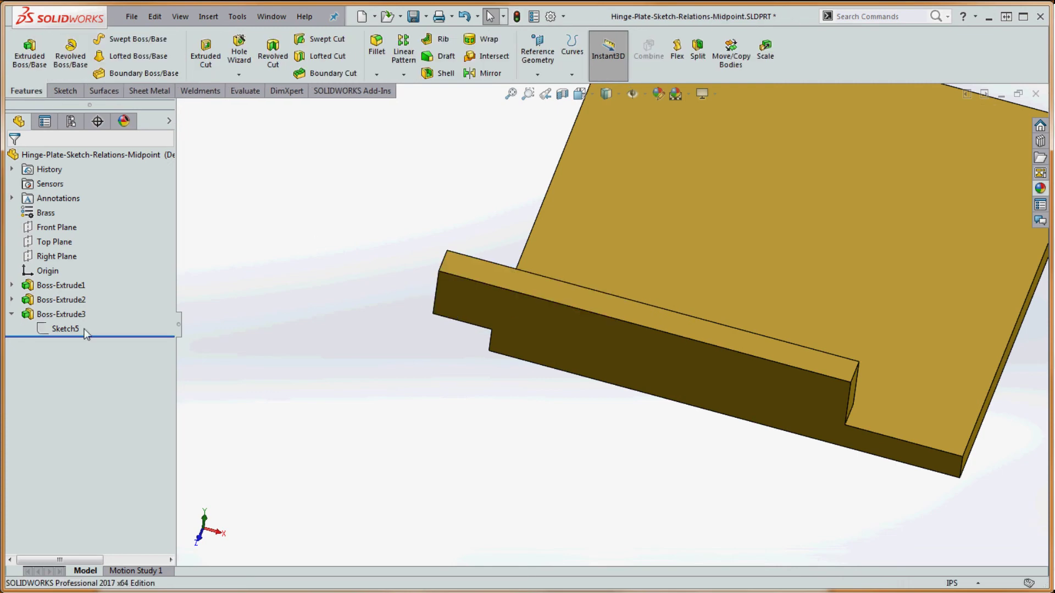
- Suppress the Boss-Extrude2 block feature
{"action": "right_click", "coordinate": [57, 300]}
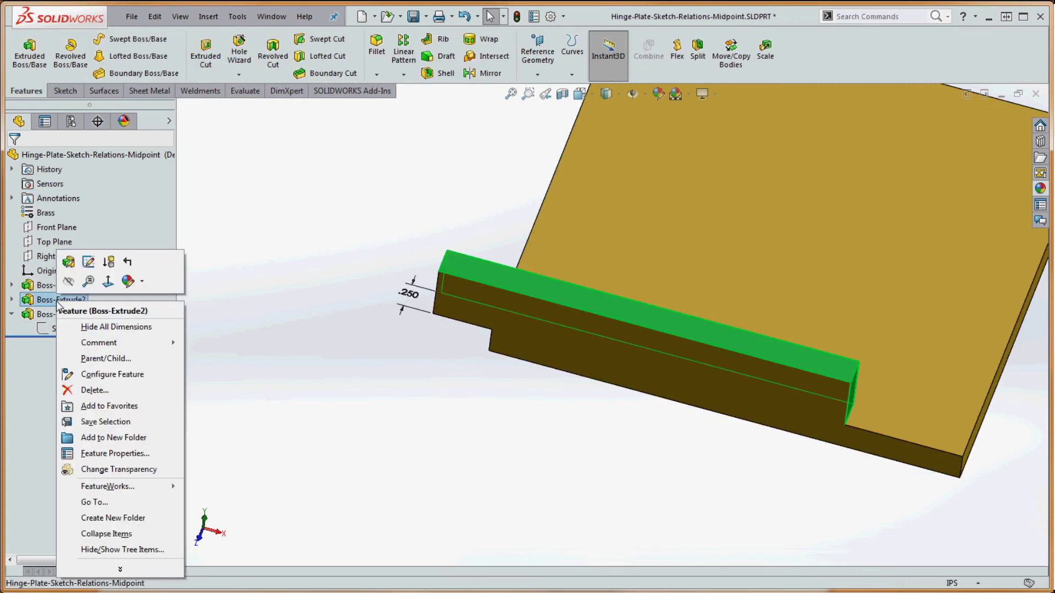
{"action": "left_click", "coordinate": [109, 263]}
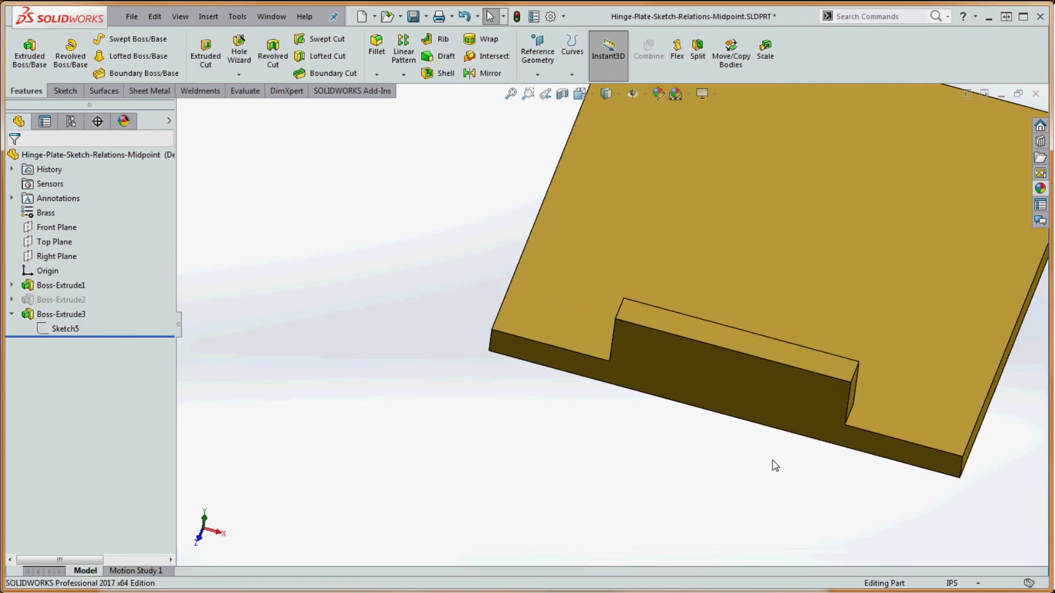
{"action": "scroll", "coordinate": [813, 444], "scroll_direction": "up", "scroll_amount": 5}
{"action": "key", "text": "f"}
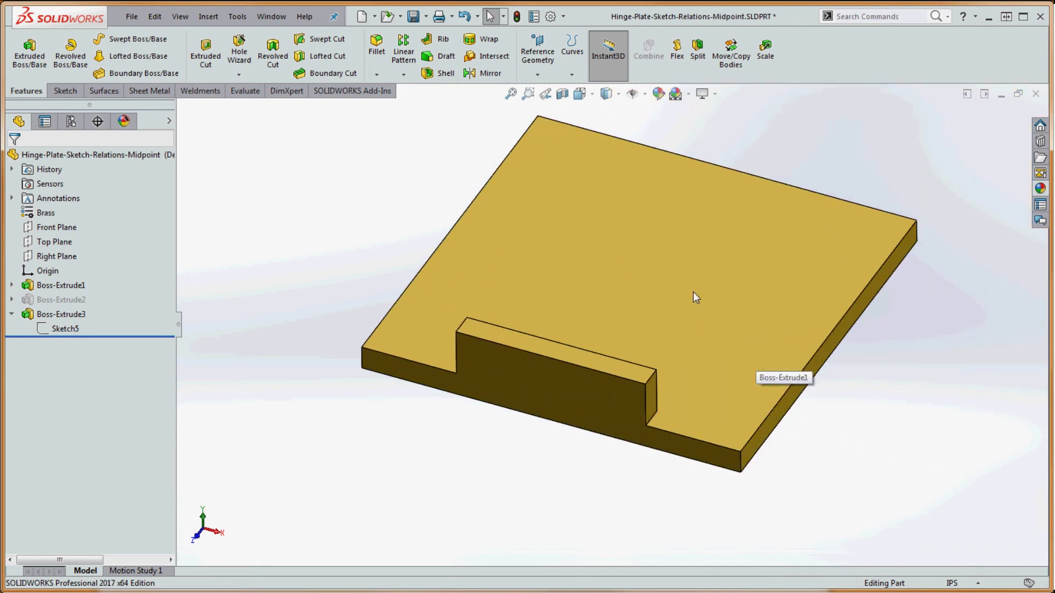